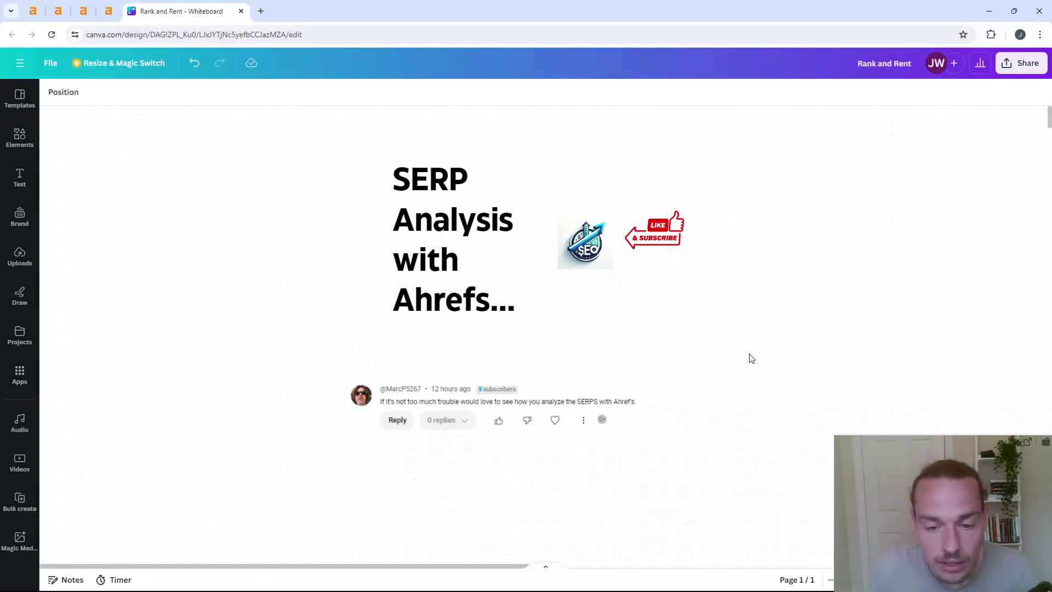
pyautogui.scroll(-1, 750, 359)
pyautogui.scroll(-2, 749, 358)
pyautogui.scroll(-2, 750, 358)
pyautogui.scroll(-2, 750, 358)
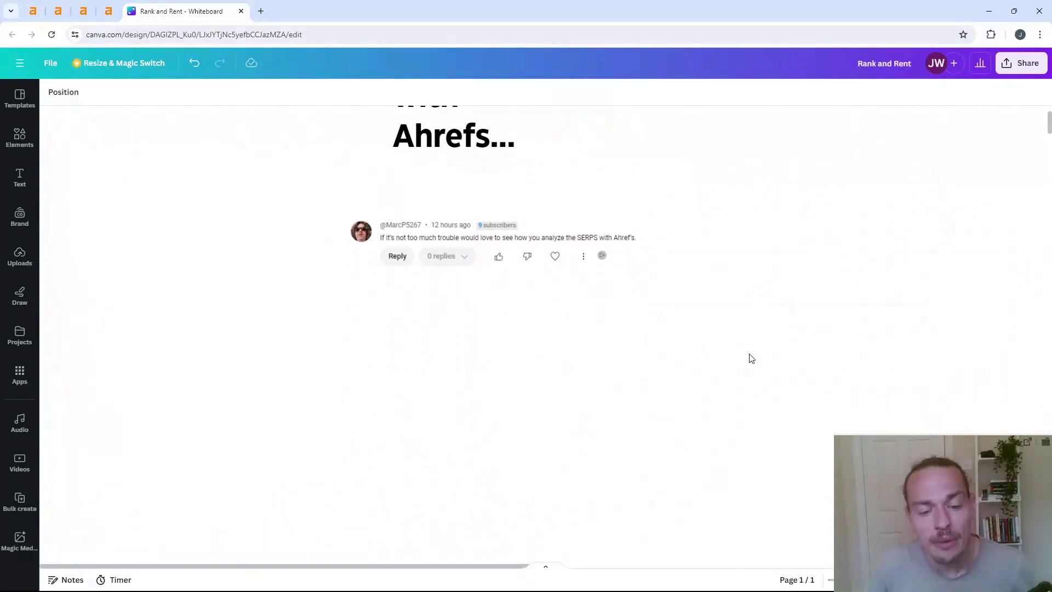
pyautogui.scroll(-2, 750, 358)
pyautogui.scroll(-2, 750, 358)
pyautogui.scroll(-2, 750, 359)
pyautogui.scroll(-1, 750, 359)
pyautogui.scroll(-2, 749, 359)
pyautogui.scroll(-2, 750, 359)
pyautogui.scroll(-1, 750, 358)
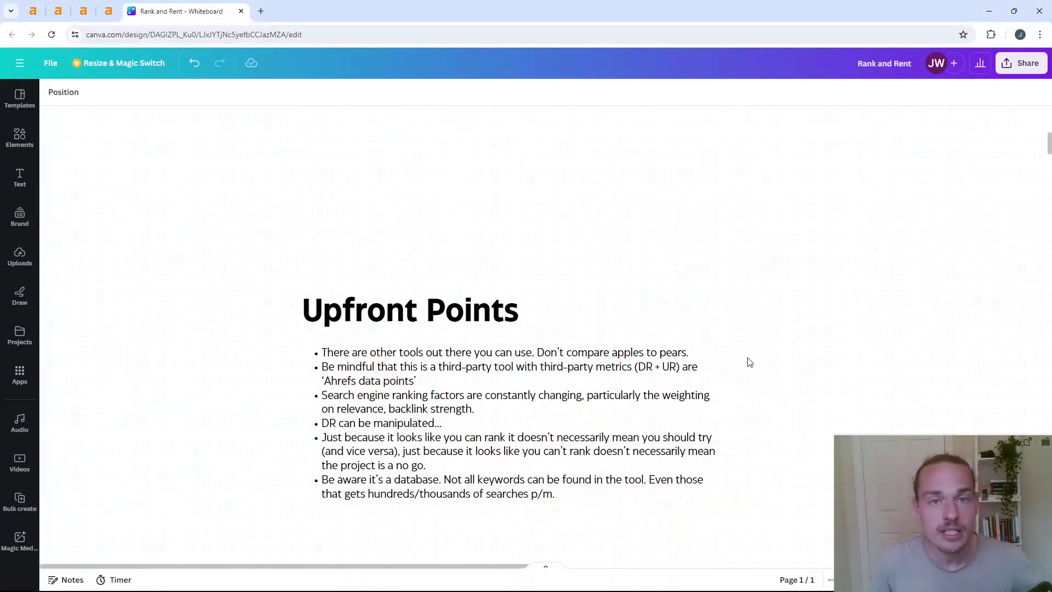
pyautogui.scroll(-2, 747, 362)
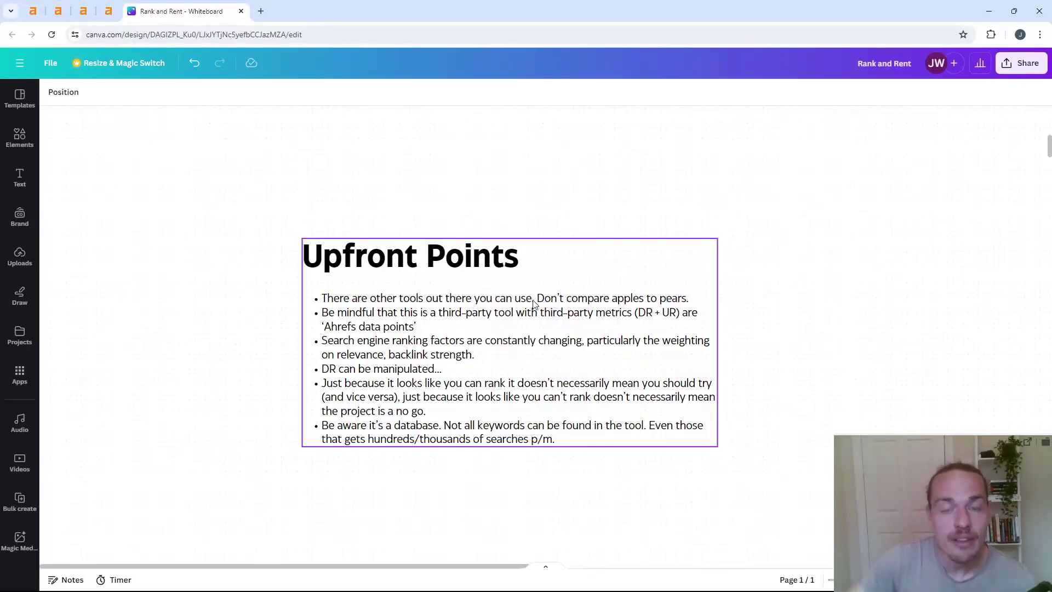
pyautogui.click(534, 304)
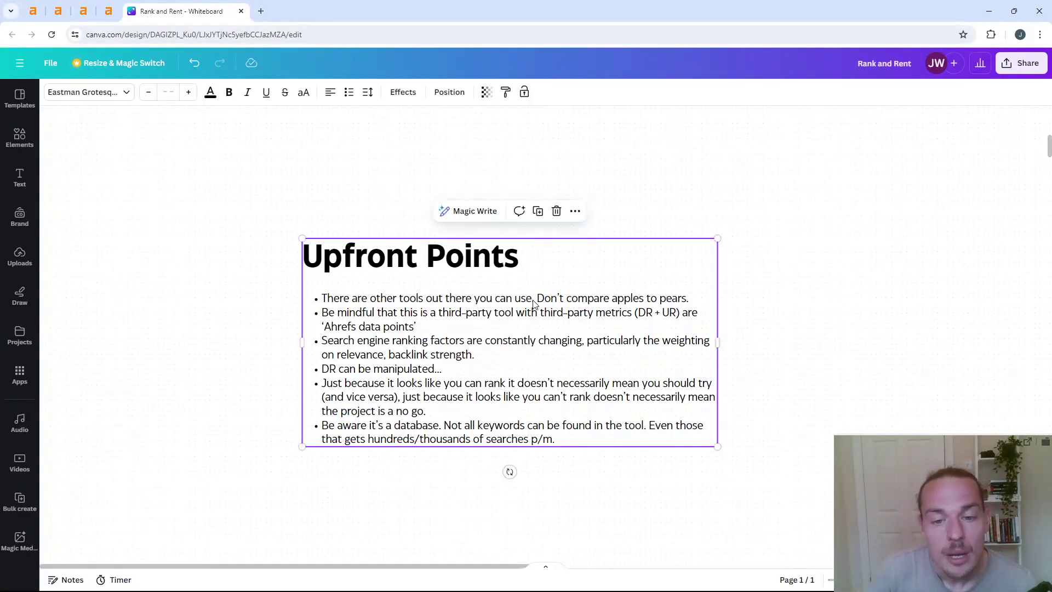
pyautogui.moveTo(537, 298); pyautogui.dragTo(689, 297)
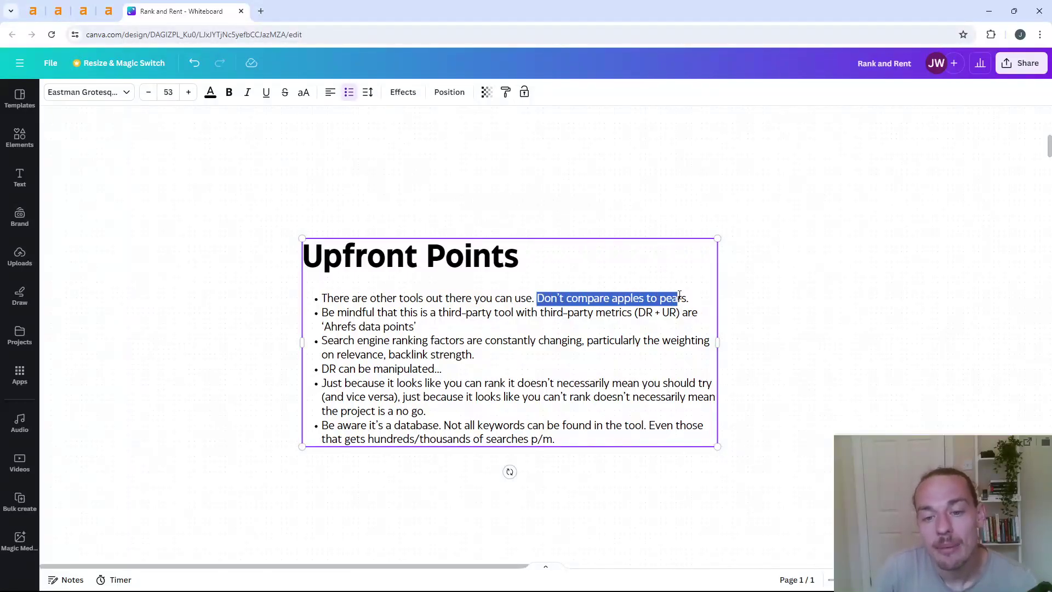
pyautogui.click(818, 315)
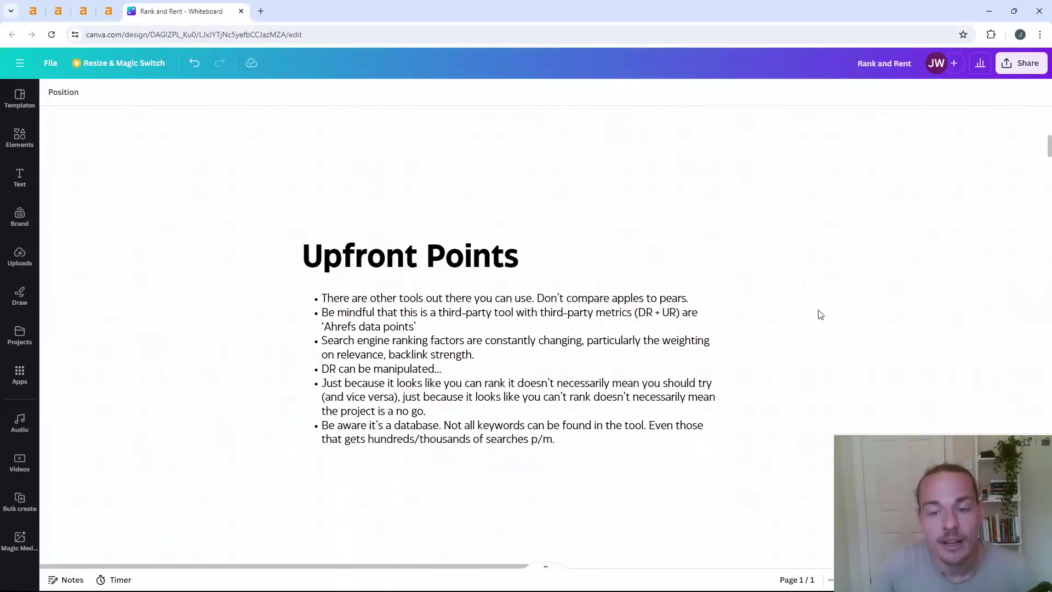
pyautogui.tripleClick(669, 318)
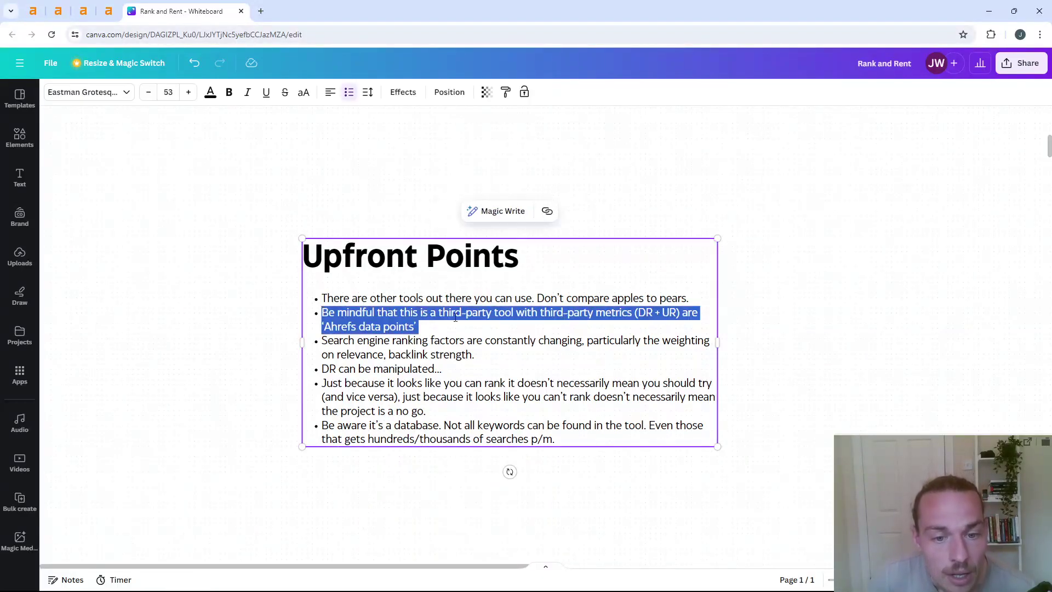
pyautogui.click(873, 317)
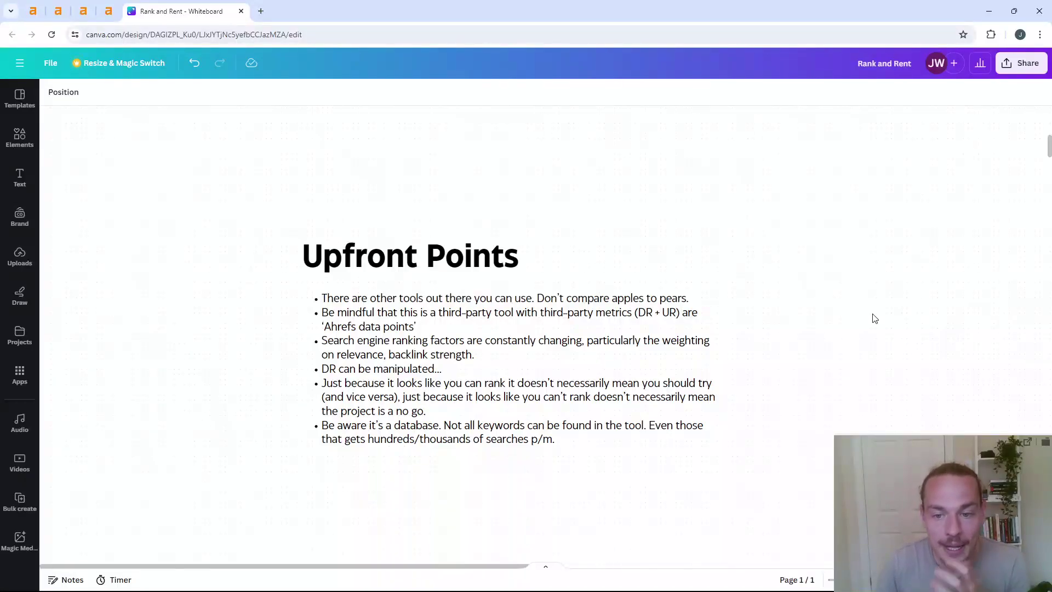
pyautogui.tripleClick(664, 319)
pyautogui.click(584, 341)
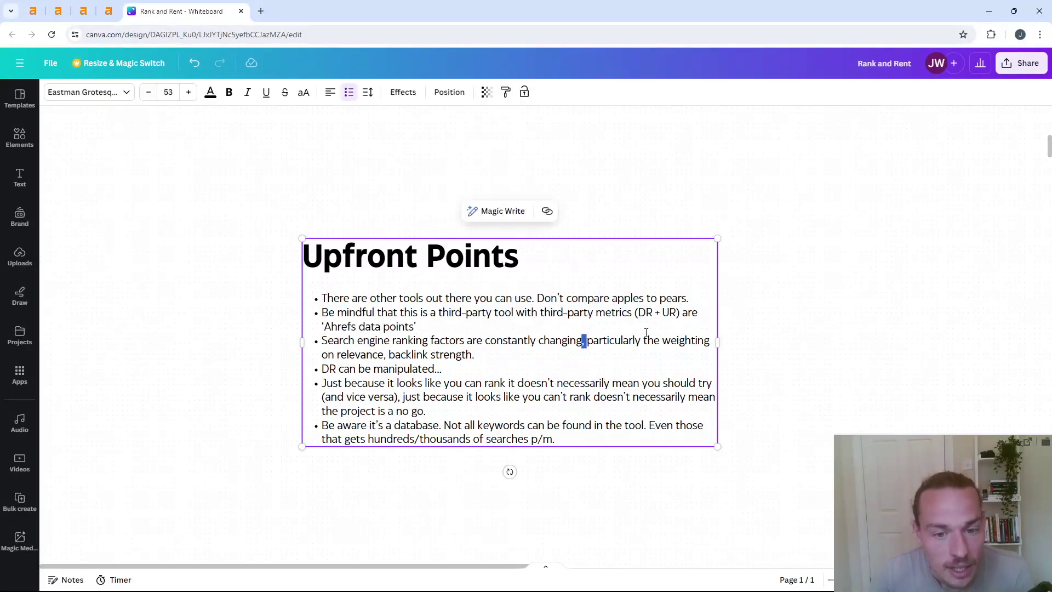
pyautogui.tripleClick(561, 340)
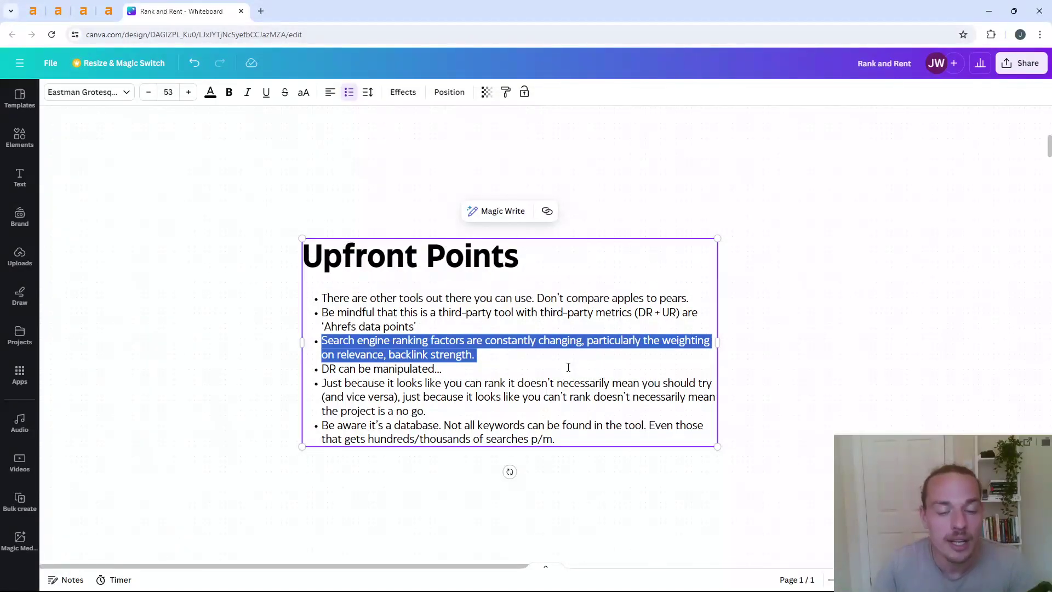
pyautogui.click(417, 367)
pyautogui.doubleClick(416, 366)
pyautogui.click(912, 317)
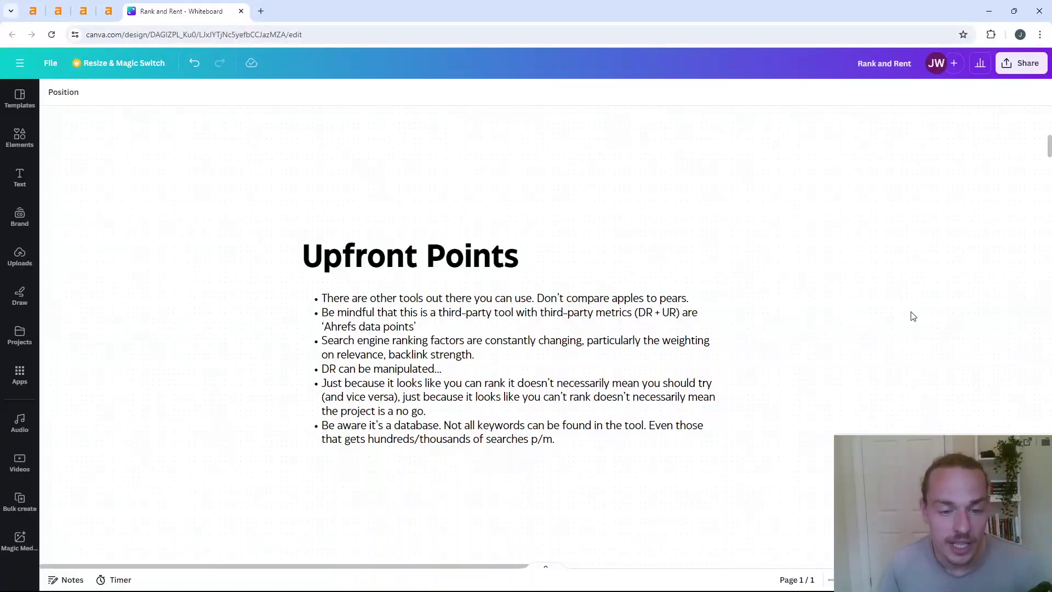
pyautogui.tripleClick(511, 386)
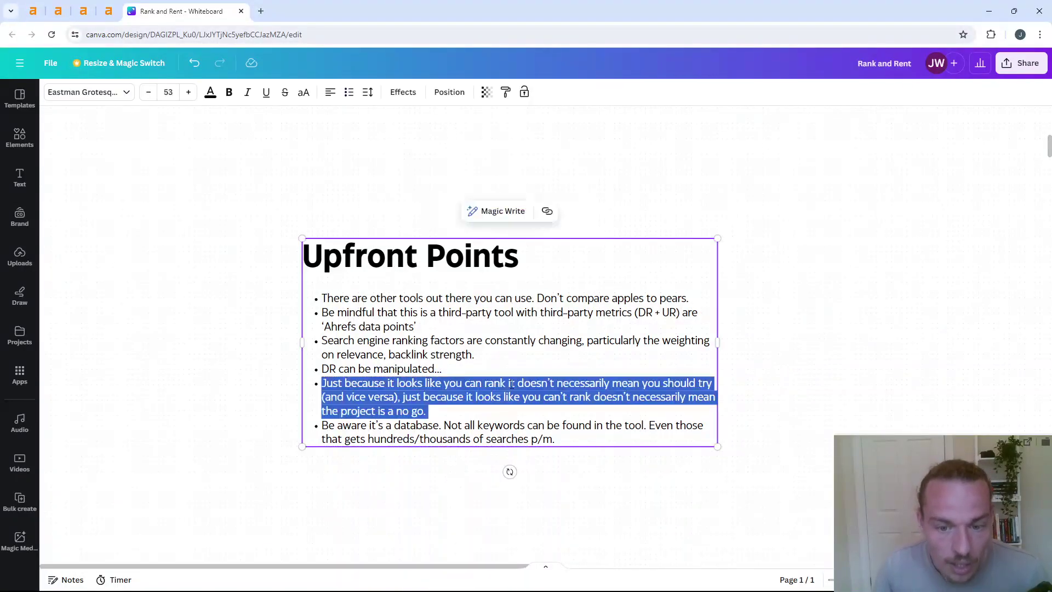
pyautogui.click(838, 359)
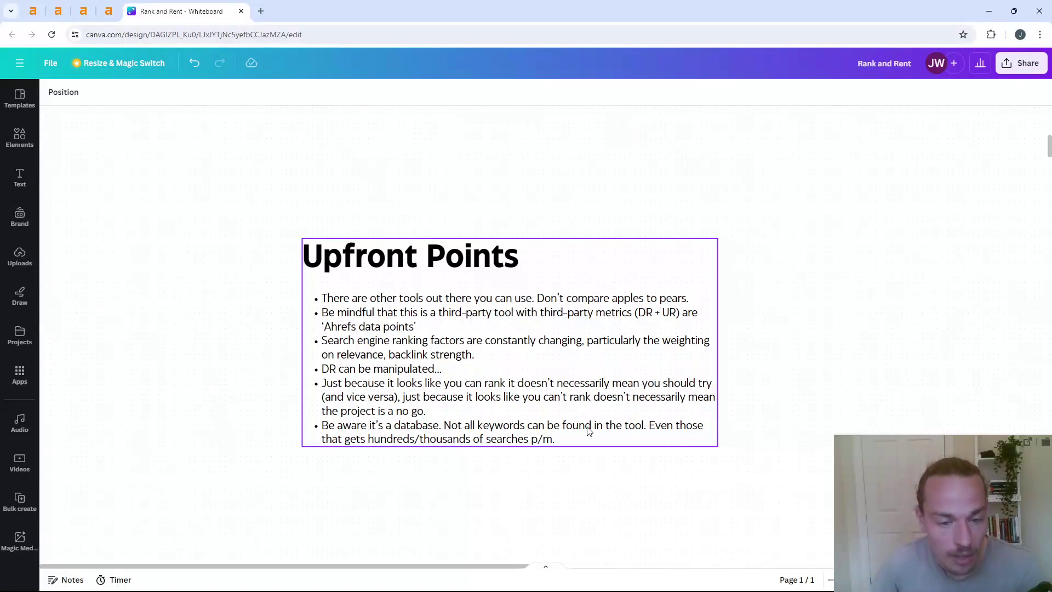
pyautogui.tripleClick(515, 430)
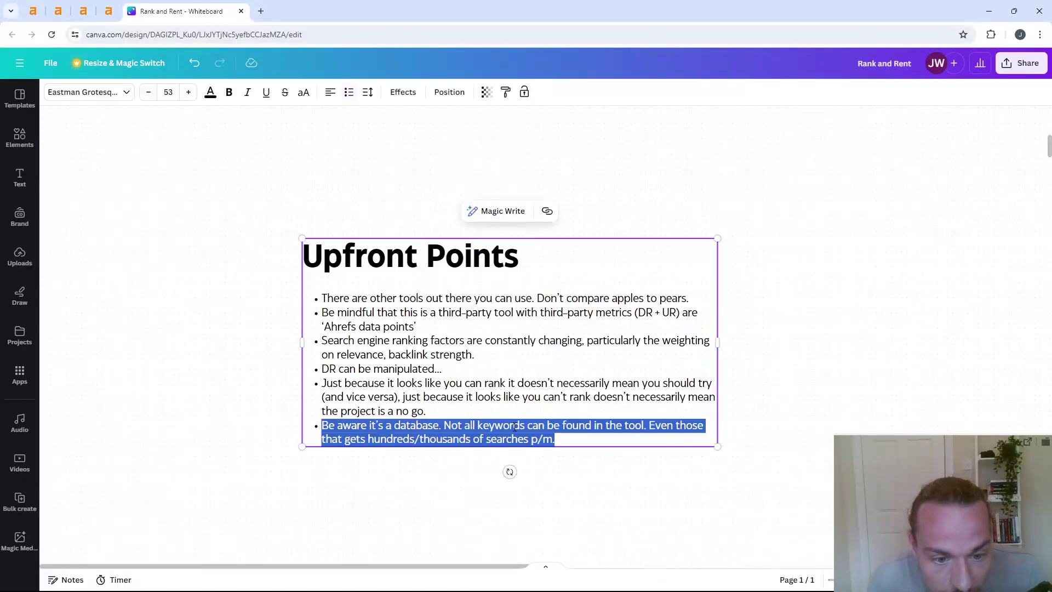
pyautogui.click(635, 494)
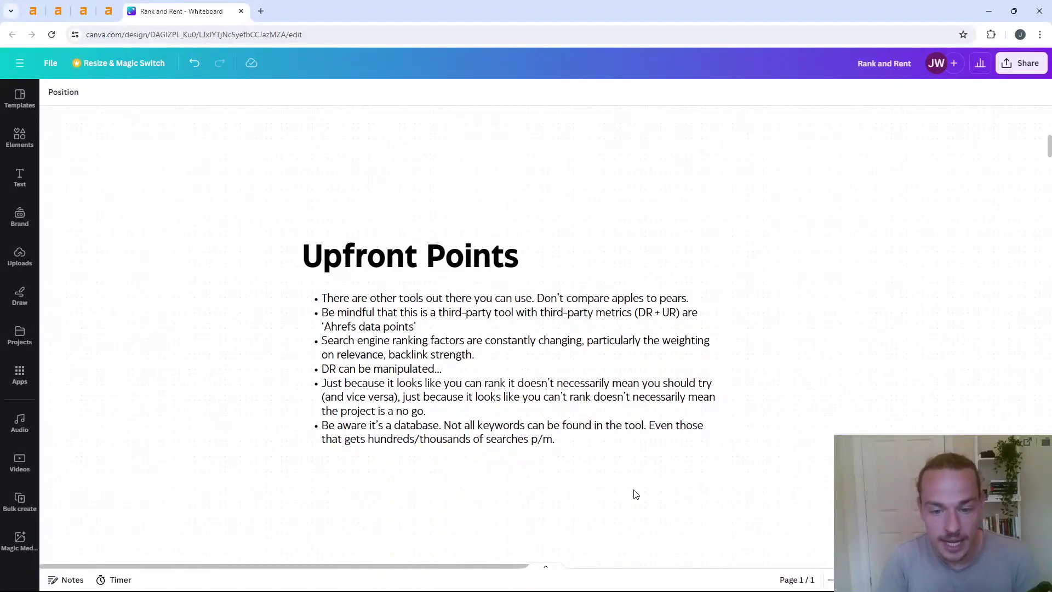
pyautogui.click(536, 431)
pyautogui.tripleClick(537, 431)
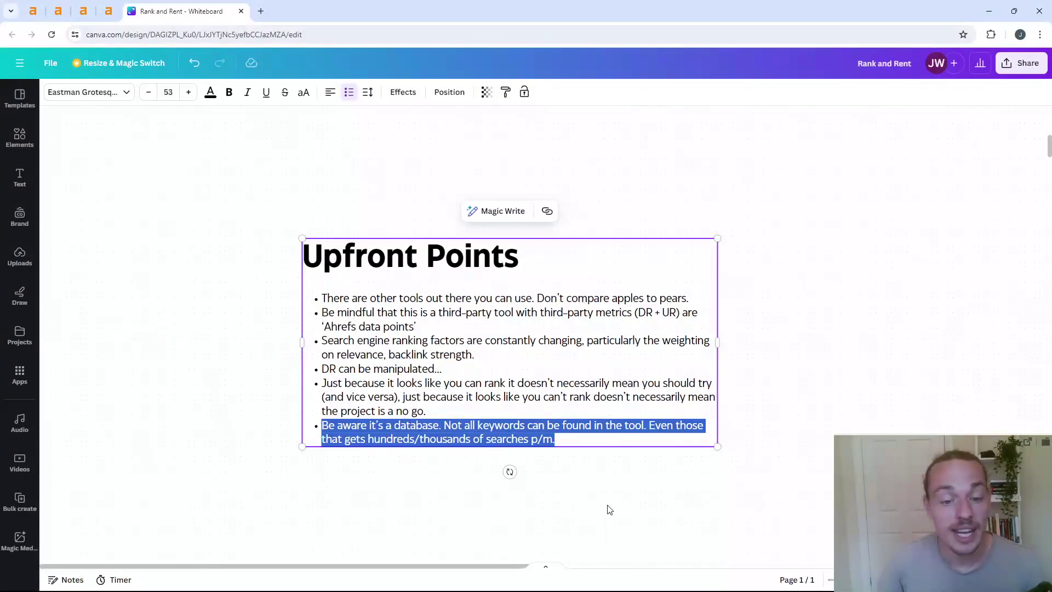
pyautogui.click(811, 367)
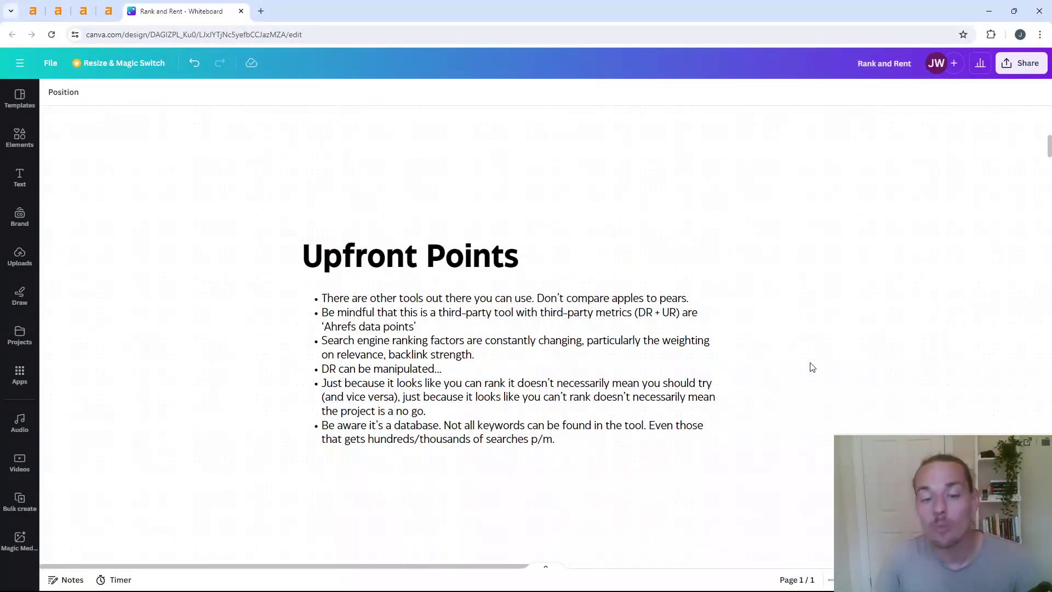
pyautogui.tripleClick(533, 442)
pyautogui.click(535, 441)
pyautogui.tripleClick(542, 439)
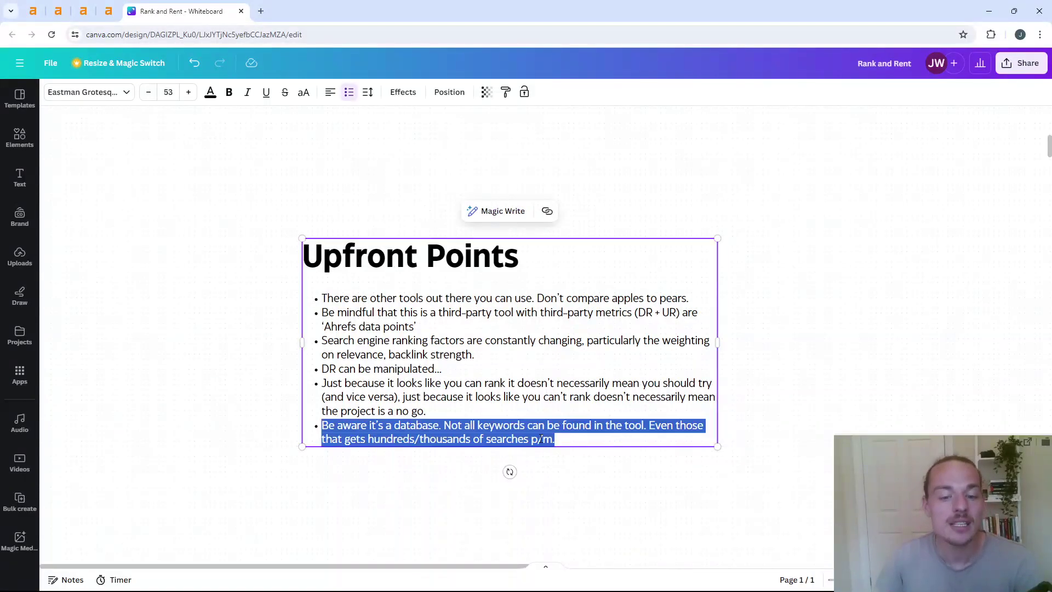
pyautogui.click(571, 468)
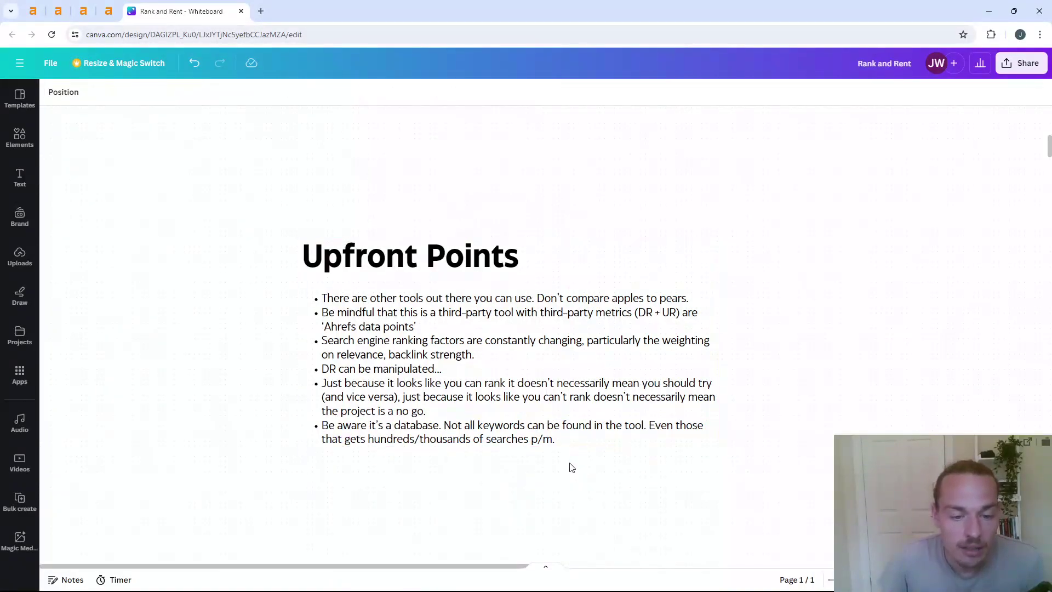
# Switch back to the Ahrefs SEO metrics article and scroll to its URL Rating section
pyautogui.click(33, 11)
pyautogui.scroll(3, 111, 63)
pyautogui.scroll(2, 111, 64)
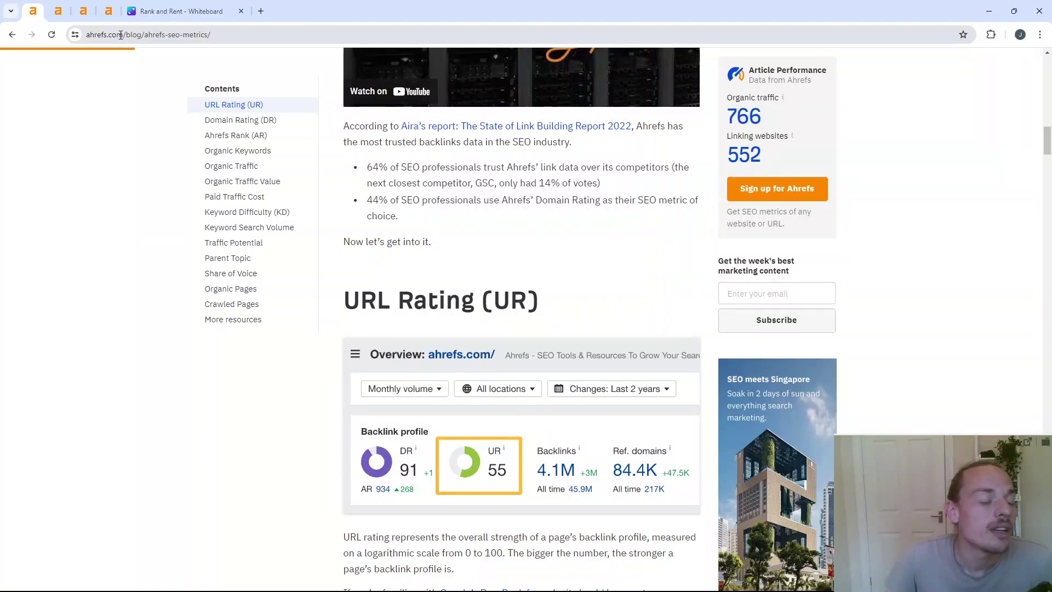
pyautogui.scroll(3, 288, 165)
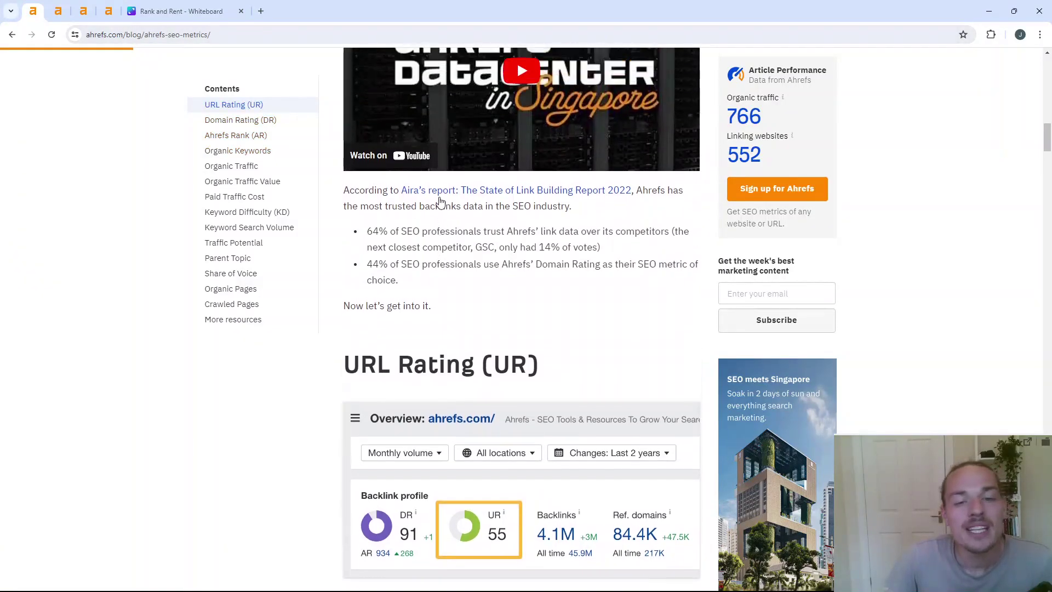
pyautogui.scroll(3, 438, 196)
pyautogui.scroll(5, 439, 196)
pyautogui.scroll(5, 439, 196)
pyautogui.scroll(3, 439, 197)
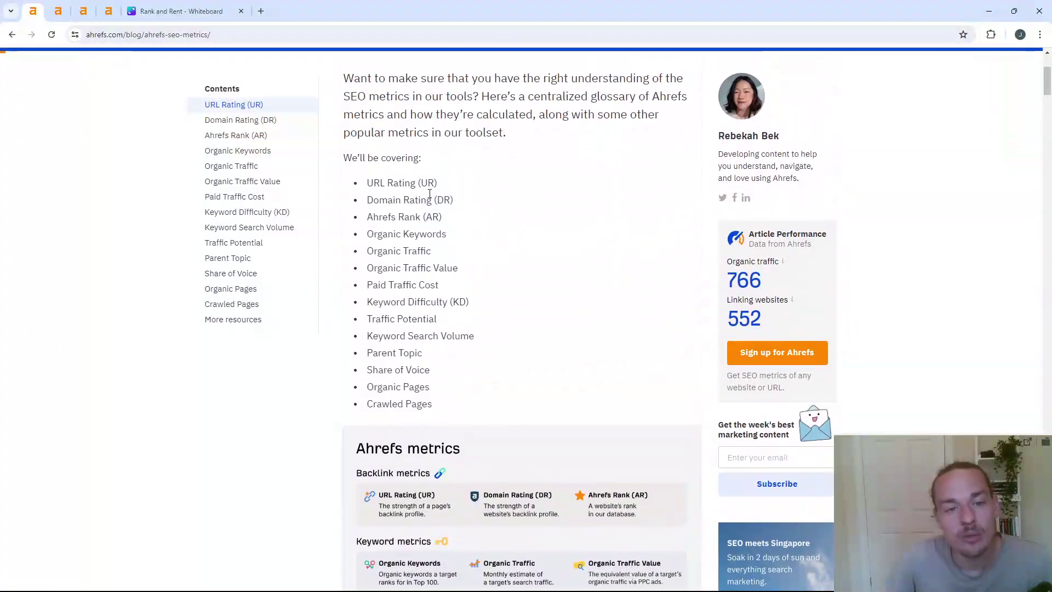
pyautogui.moveTo(366, 183); pyautogui.dragTo(501, 290)
pyautogui.click(501, 290)
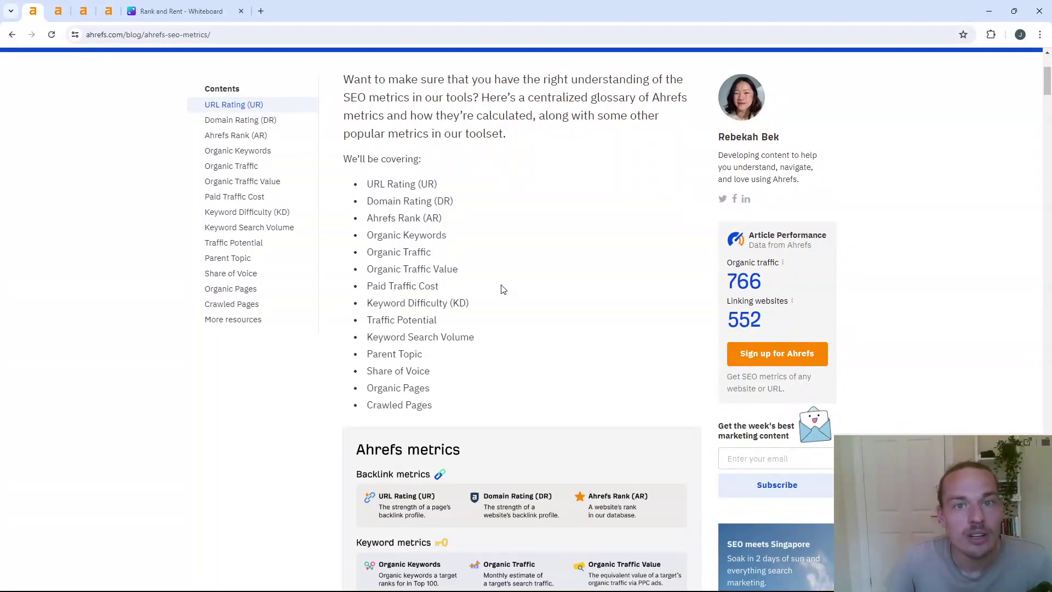
pyautogui.moveTo(362, 181); pyautogui.dragTo(458, 215)
pyautogui.scroll(-8, 457, 215)
pyautogui.scroll(-6, 460, 219)
pyautogui.scroll(-3, 460, 218)
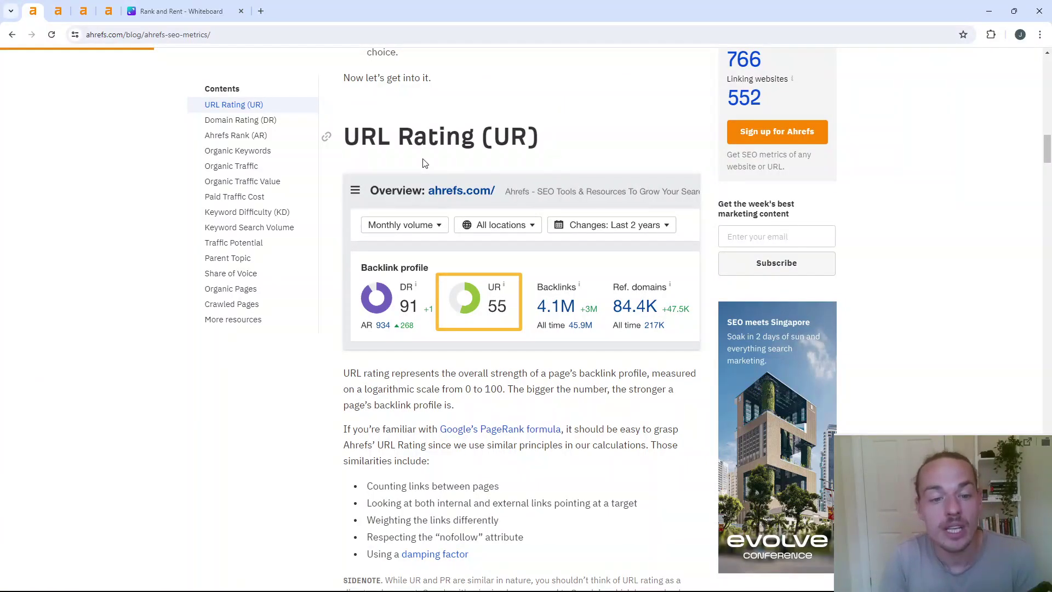
pyautogui.scroll(-1, 424, 163)
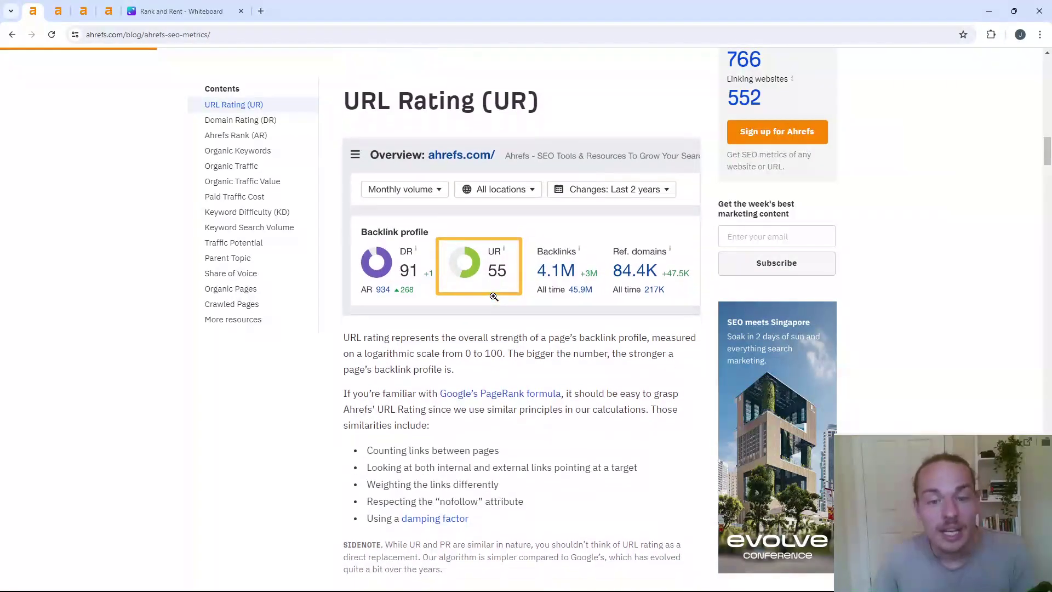
pyautogui.scroll(-1, 532, 322)
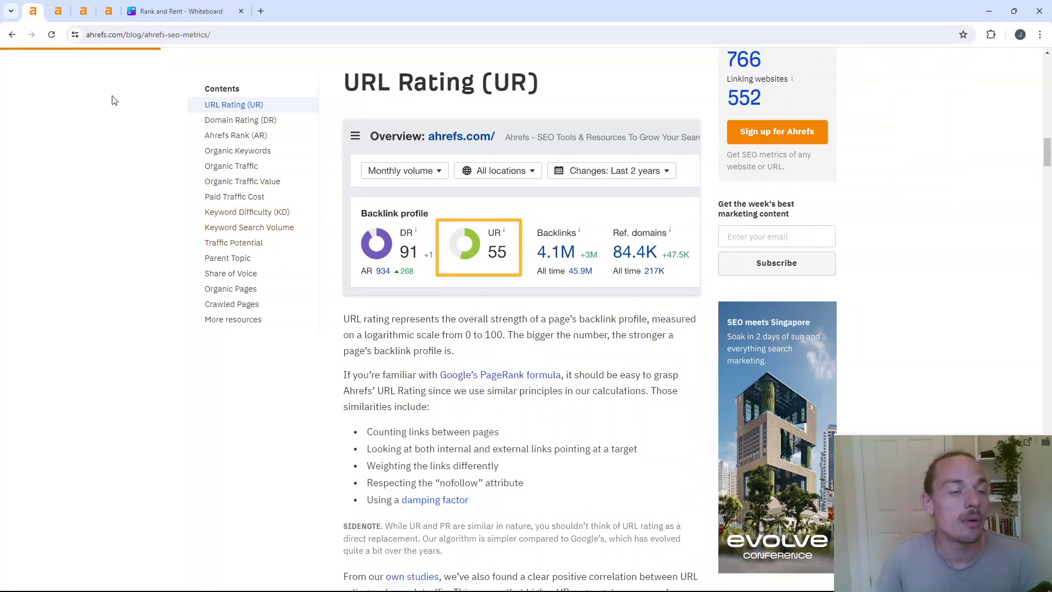
# Select the SEO metrics article's web address, then return focus to the article body
pyautogui.click(108, 35)
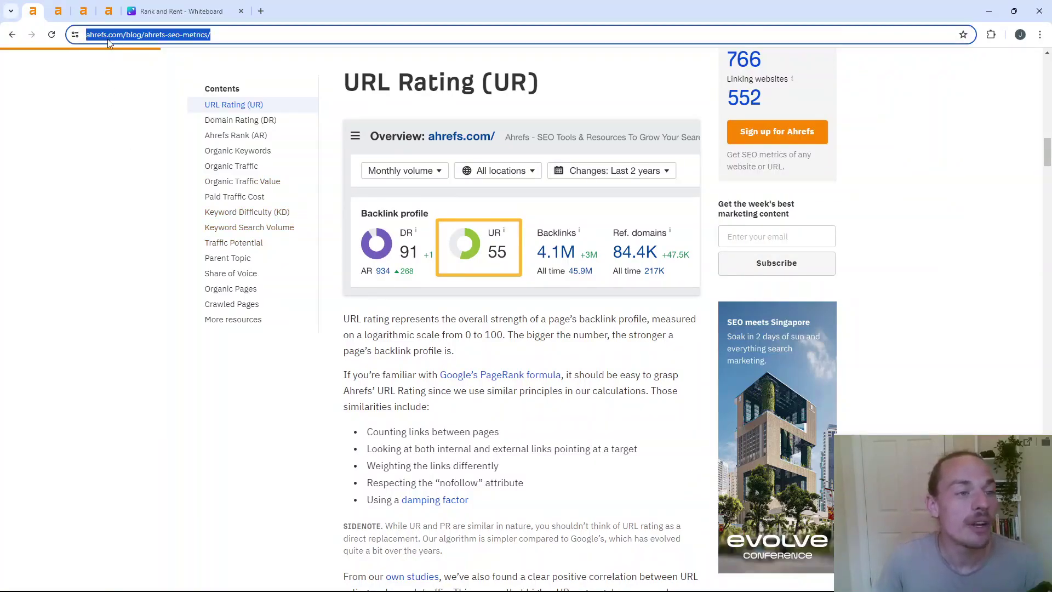
pyautogui.click(147, 141)
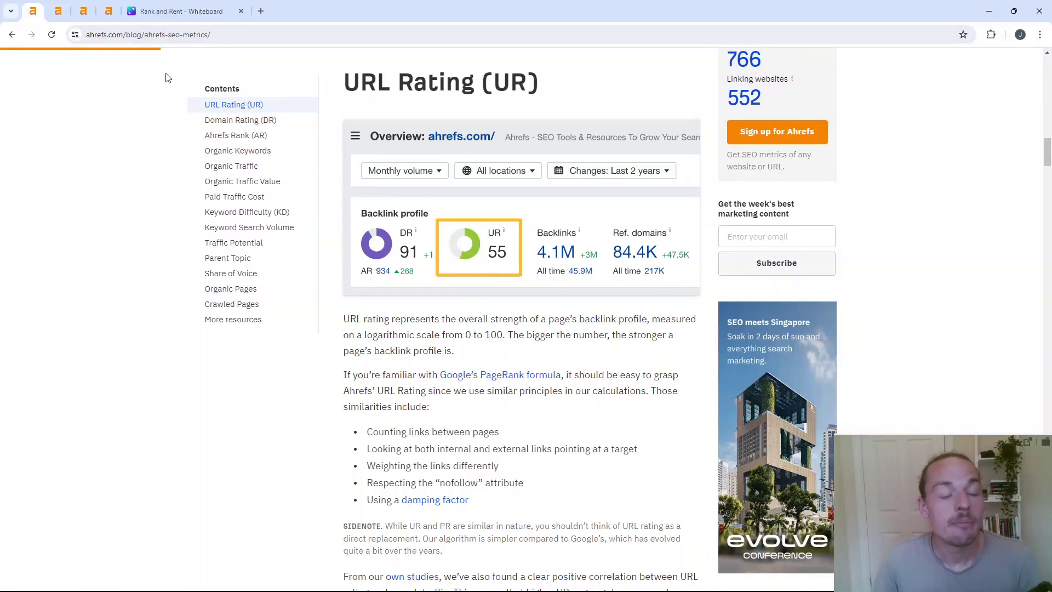
pyautogui.click(152, 35)
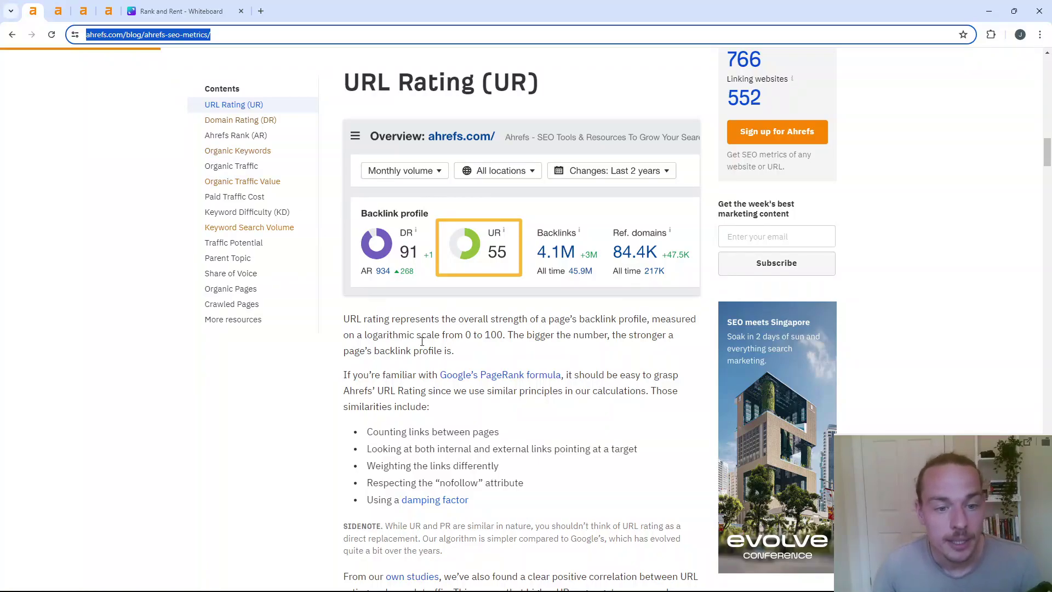
pyautogui.click(465, 335)
# Highlight the 0 to 100 scale phrase and the Domain Rating definition text
pyautogui.moveTo(466, 335); pyautogui.dragTo(500, 335)
pyautogui.click(518, 340)
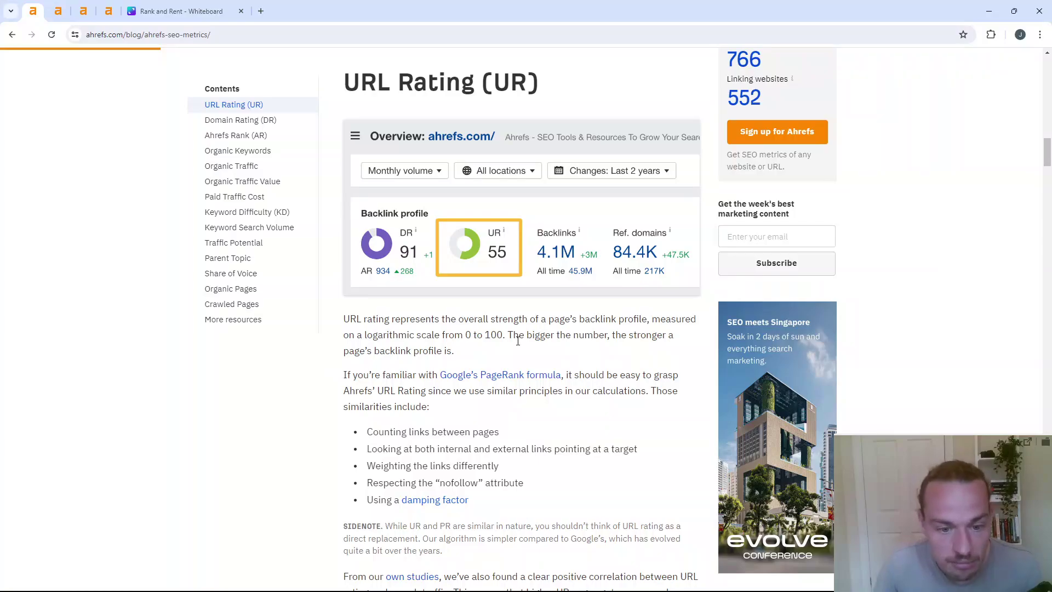
pyautogui.scroll(-1, 518, 340)
pyautogui.scroll(-1, 517, 340)
pyautogui.scroll(-1, 518, 341)
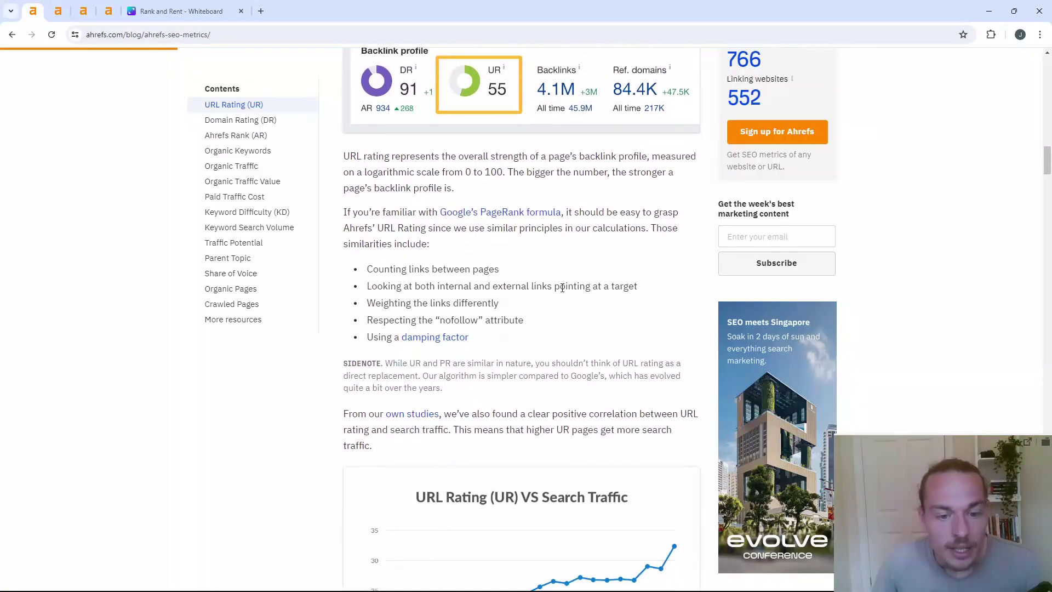
pyautogui.scroll(-4, 407, 221)
pyautogui.scroll(-3, 411, 230)
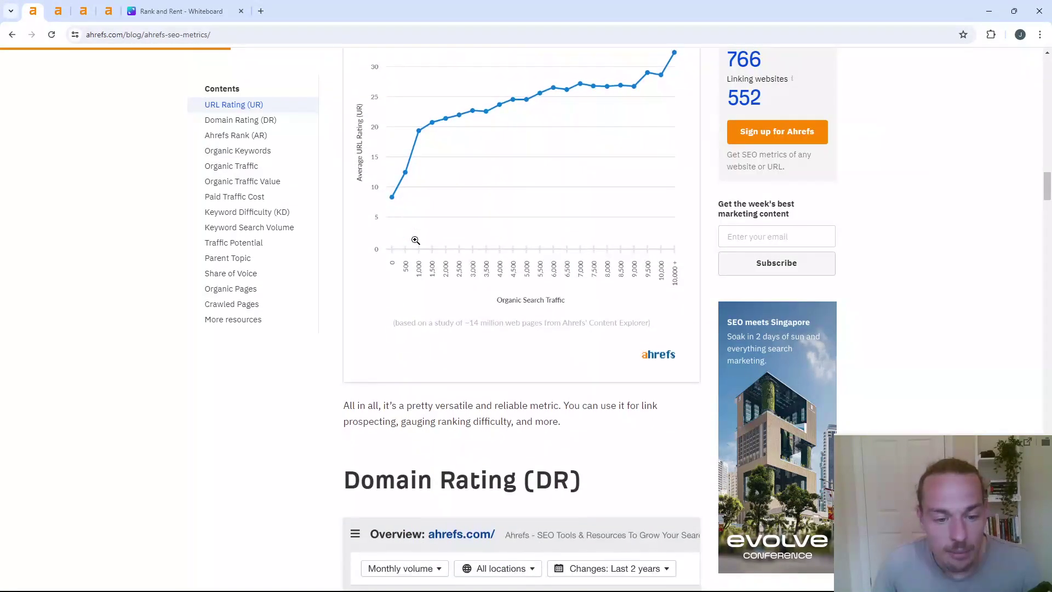
pyautogui.scroll(-1, 411, 230)
pyautogui.scroll(-2, 417, 241)
pyautogui.scroll(-1, 417, 241)
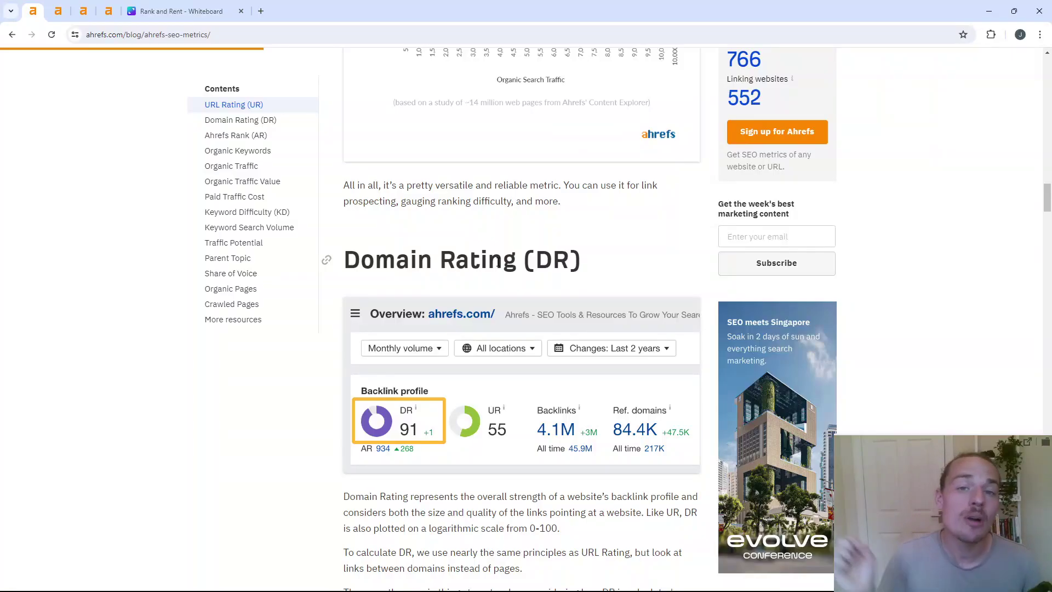
pyautogui.scroll(-4, 528, 257)
pyautogui.scroll(-1, 528, 256)
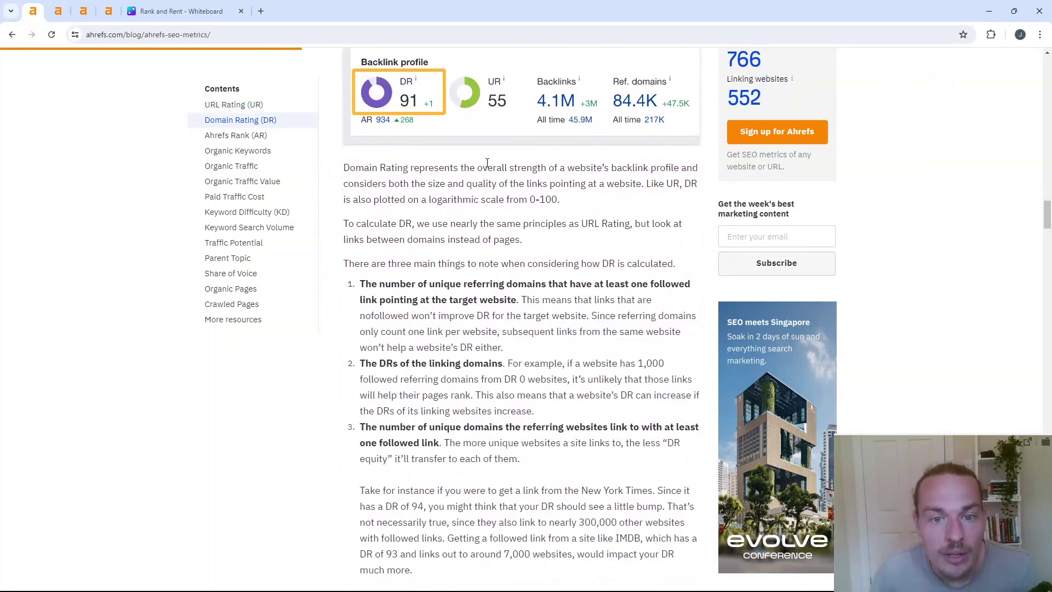
pyautogui.moveTo(478, 168)
pyautogui.mouseDown()
pyautogui.moveTo(683, 168)
pyautogui.moveTo(498, 184)
pyautogui.mouseUp()
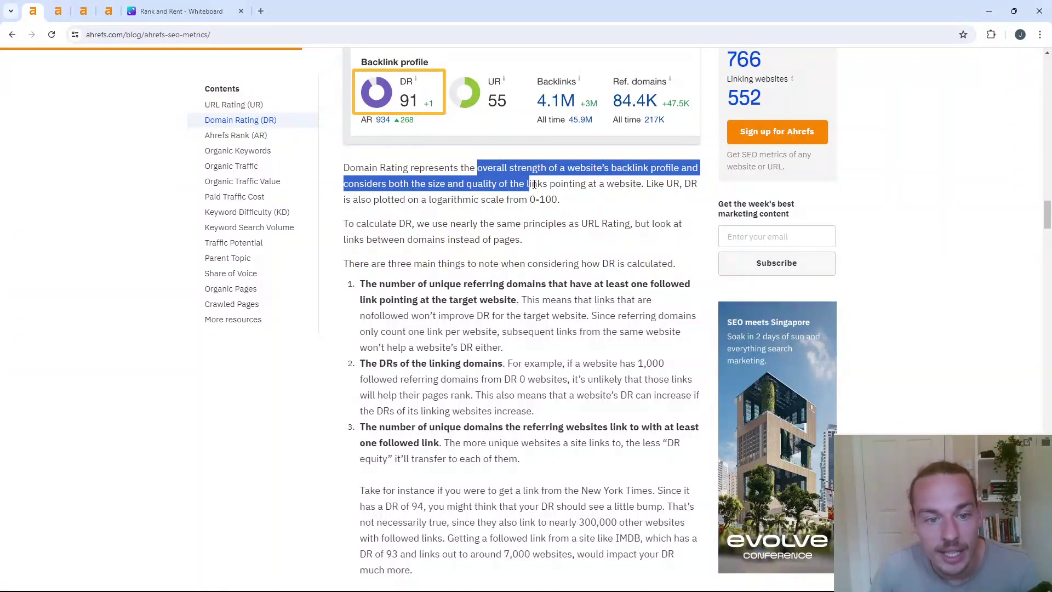
pyautogui.moveTo(499, 183); pyautogui.dragTo(549, 188)
pyautogui.scroll(7, 520, 279)
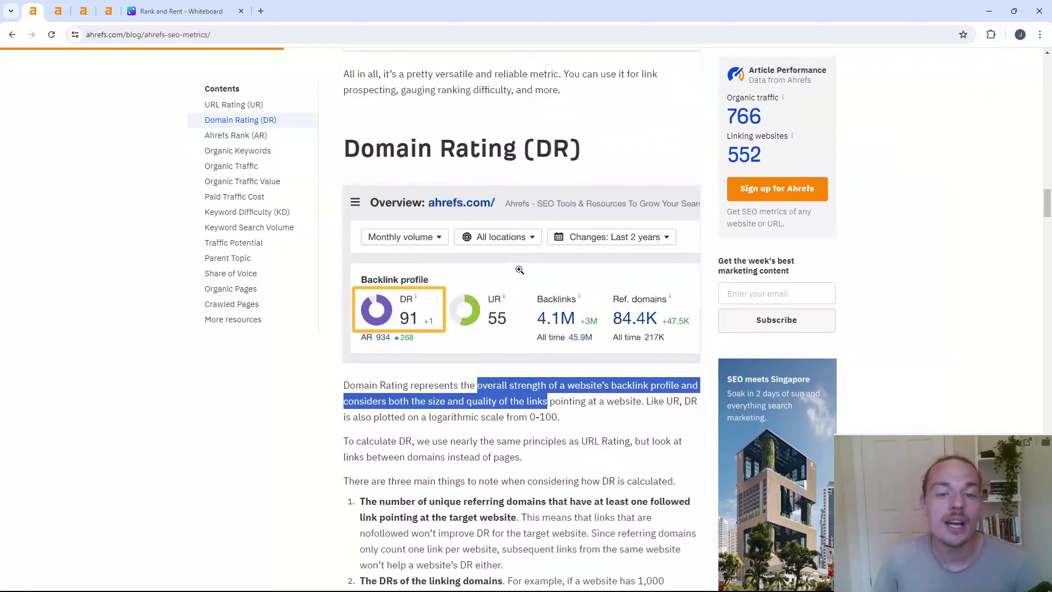
pyautogui.scroll(4, 519, 280)
pyautogui.scroll(3, 520, 279)
pyautogui.scroll(2, 520, 280)
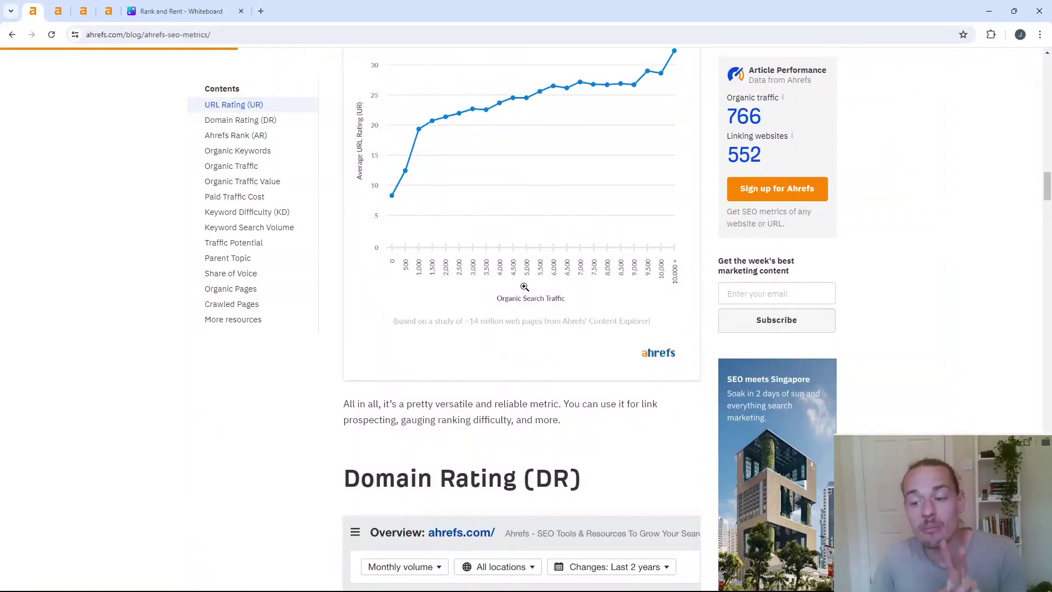
pyautogui.scroll(-2, 524, 287)
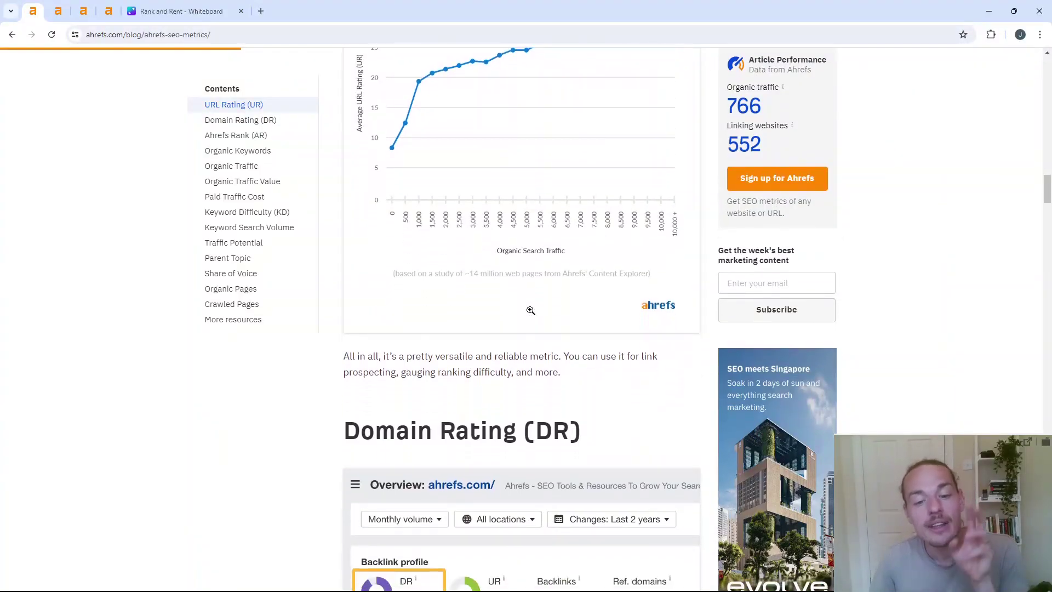
pyautogui.scroll(-3, 527, 306)
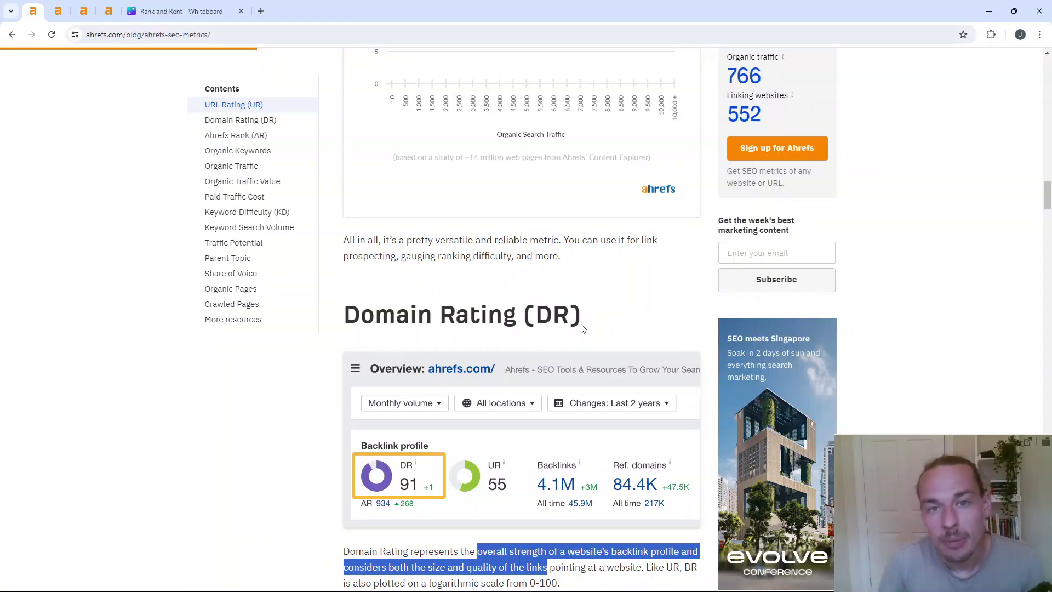
pyautogui.scroll(6, 582, 313)
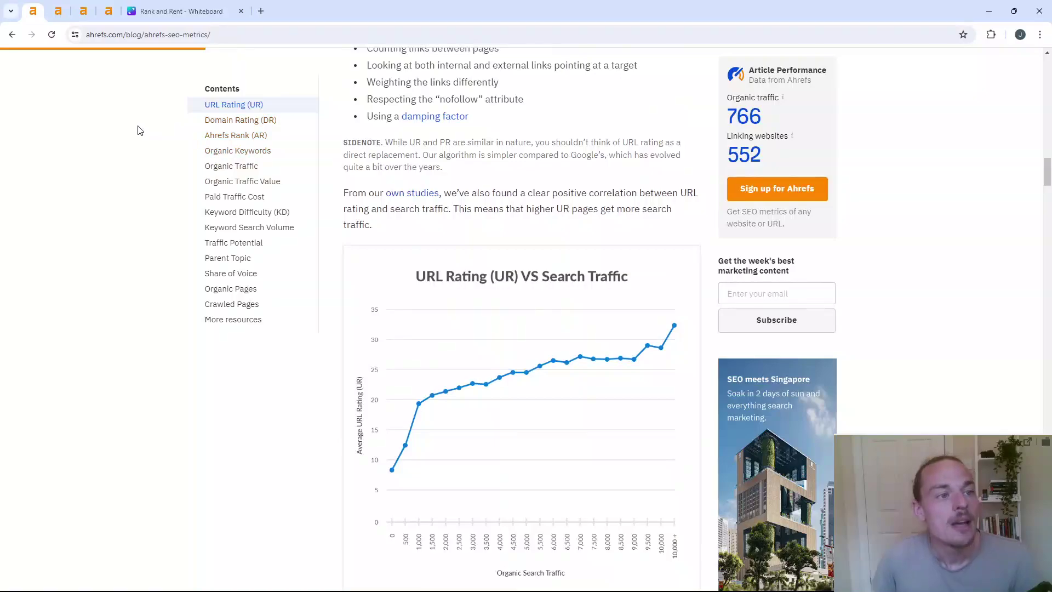
pyautogui.click(58, 11)
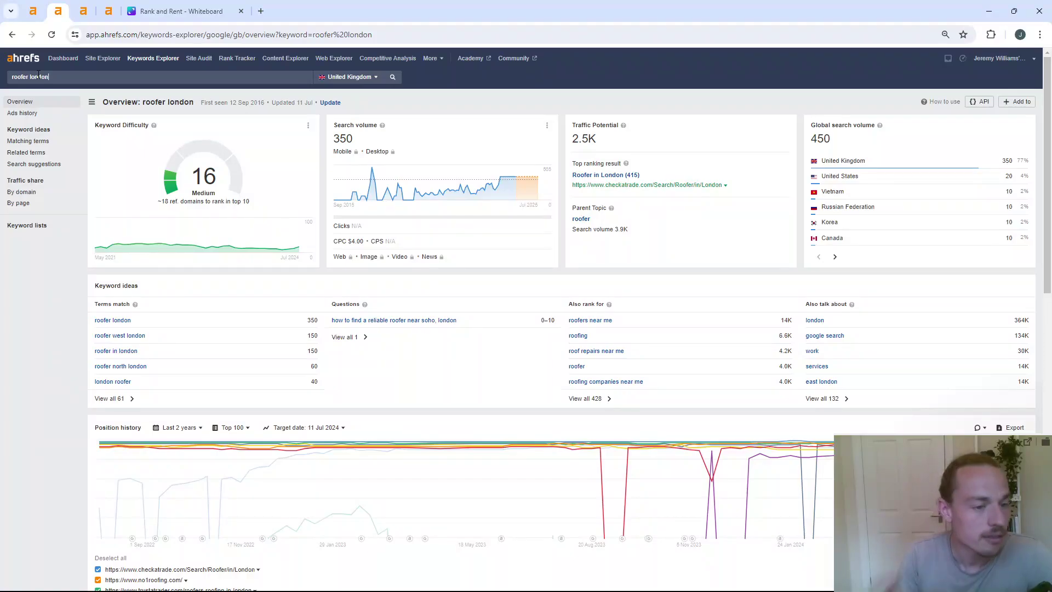
pyautogui.write('d')
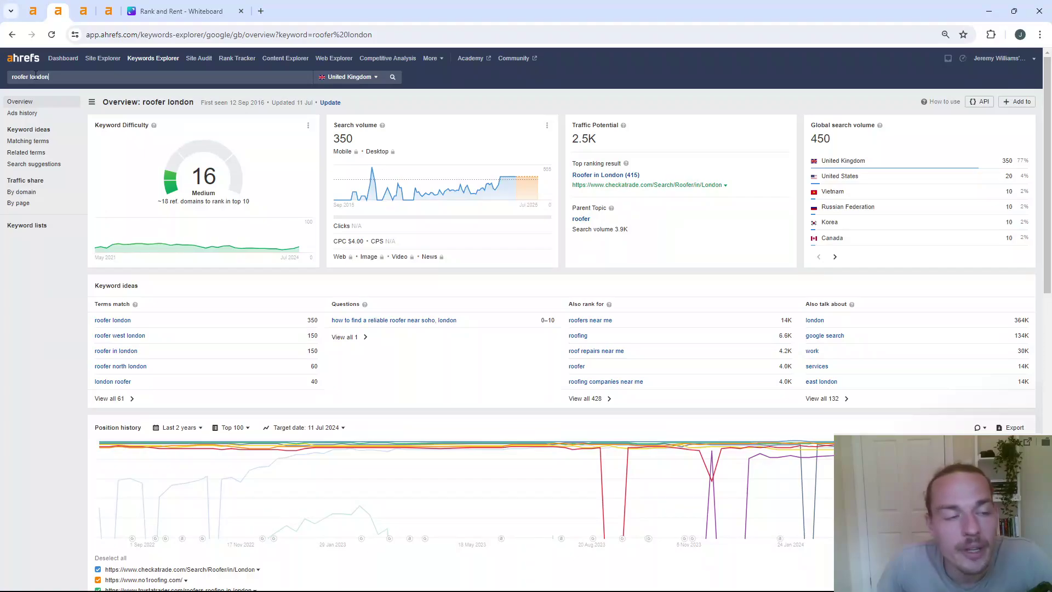
pyautogui.doubleClick(198, 173)
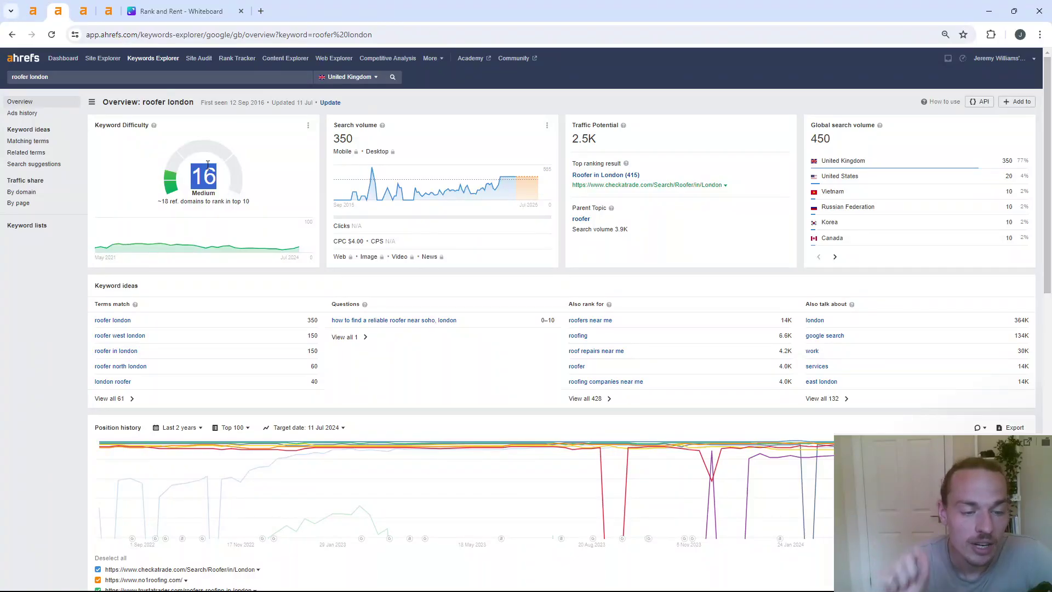
pyautogui.scroll(-8, 306, 236)
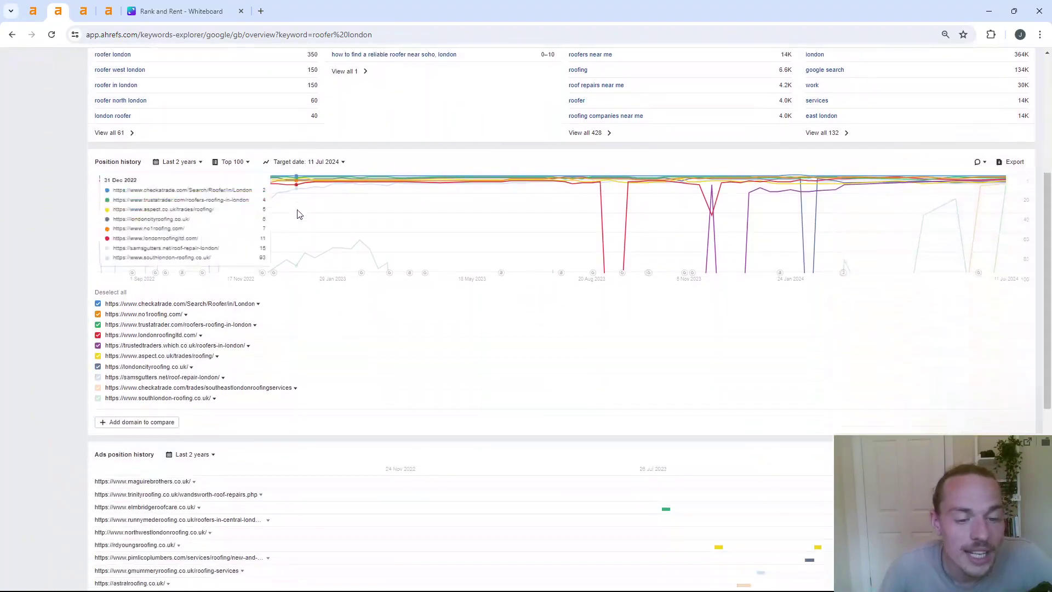
pyautogui.scroll(-8, 105, 214)
pyautogui.scroll(-3, 115, 222)
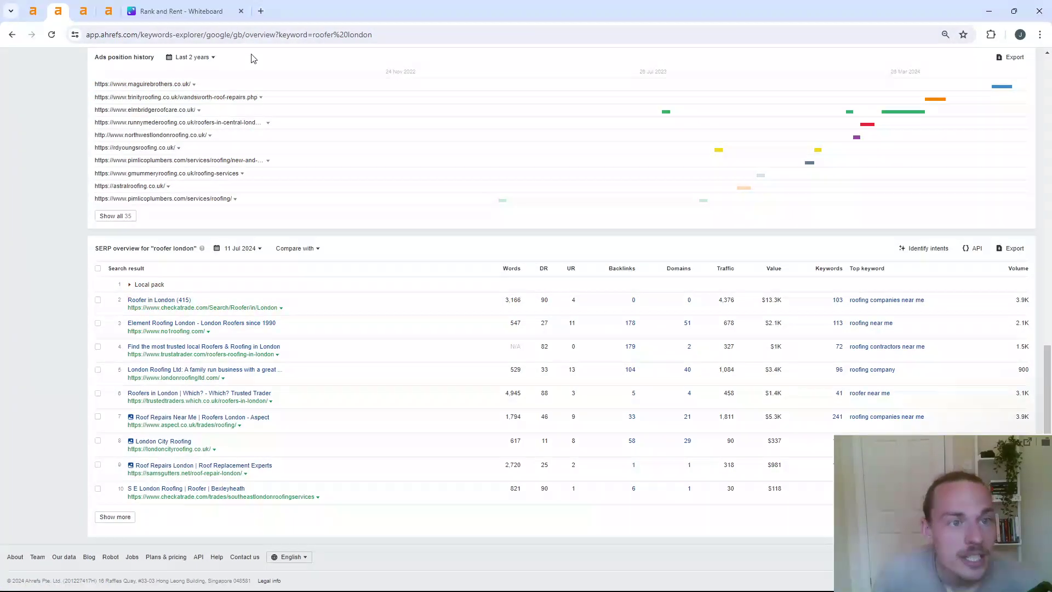
pyautogui.click(261, 10)
pyautogui.write('roofer london')
pyautogui.press('Return')
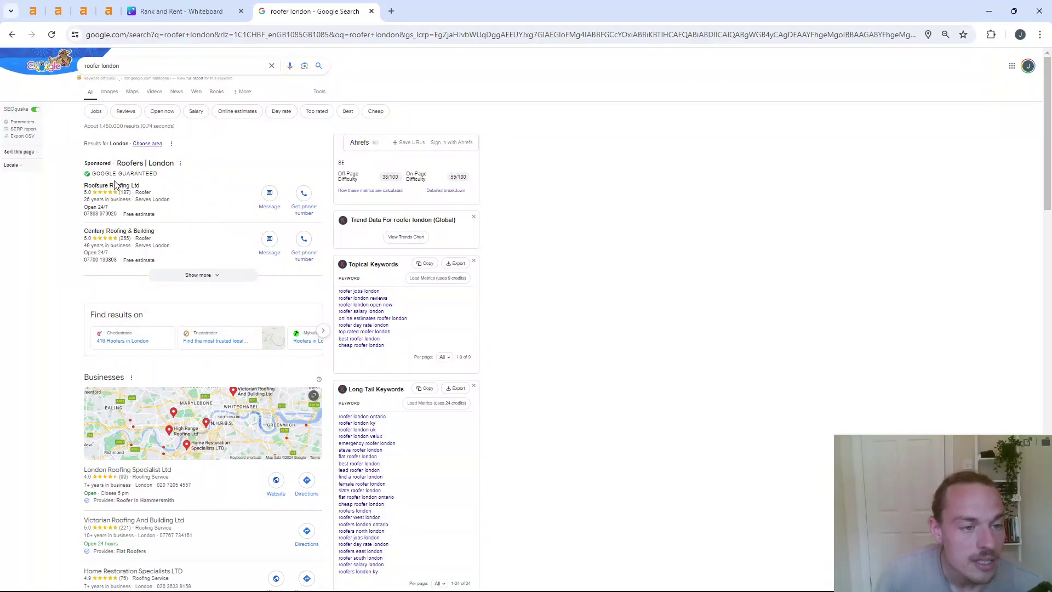
pyautogui.scroll(-1, 172, 332)
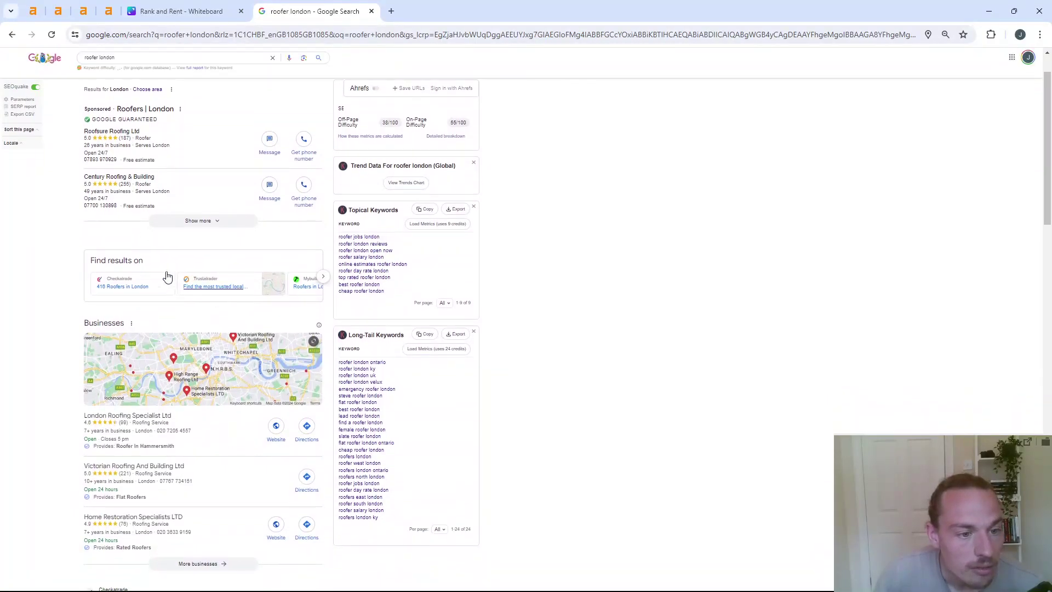
pyautogui.scroll(-1, 125, 264)
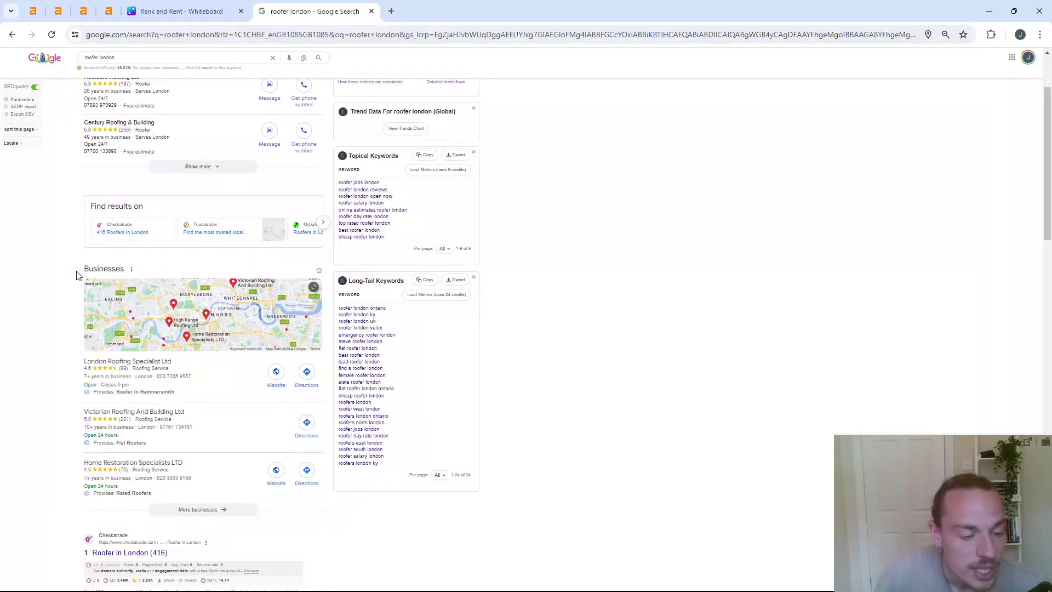
pyautogui.scroll(-2, 76, 274)
pyautogui.scroll(-2, 66, 279)
pyautogui.scroll(-2, 58, 279)
pyautogui.scroll(-2, 47, 285)
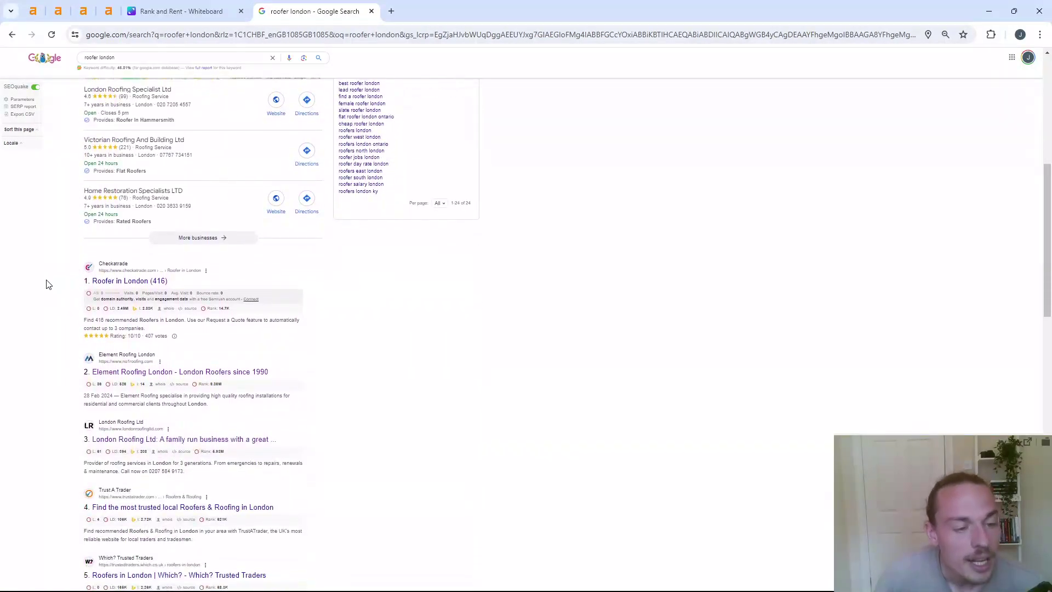
pyautogui.scroll(-1, 47, 284)
pyautogui.scroll(-1, 46, 288)
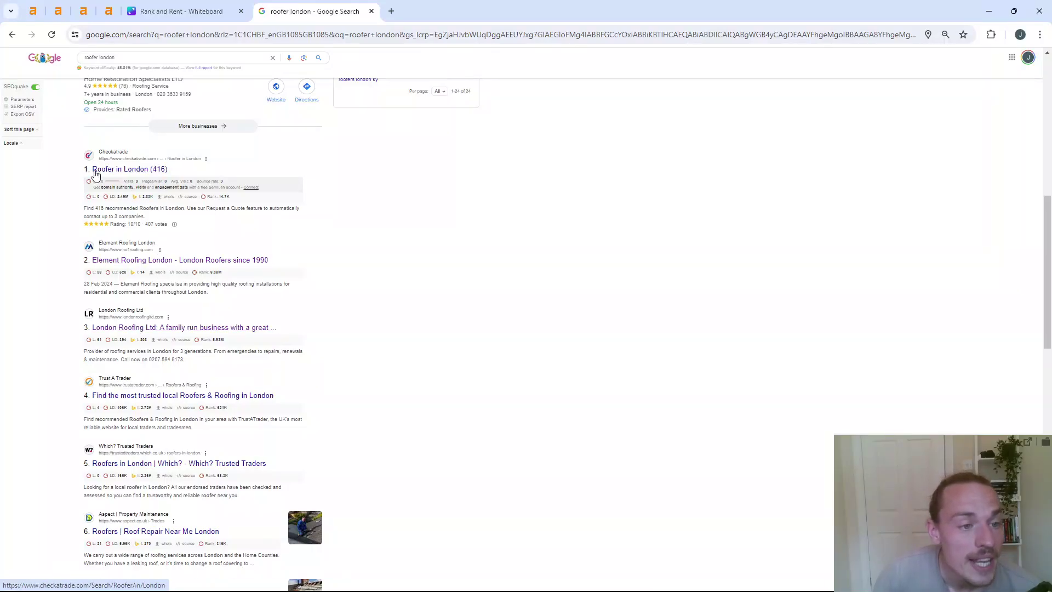
# Switch back to the roofer london SERP overview in Keywords Explorer
pyautogui.click(59, 11)
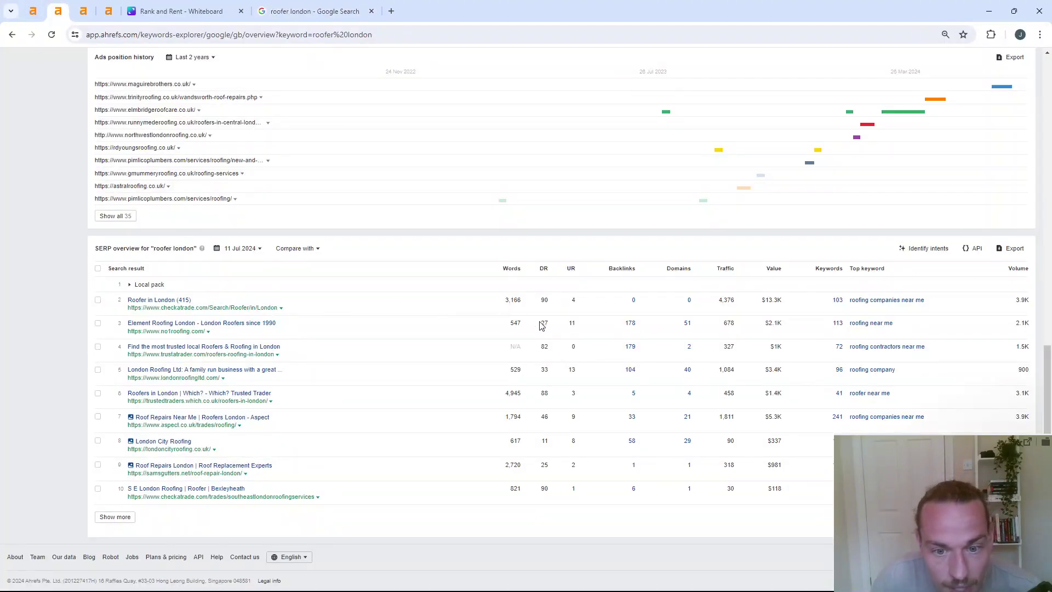
pyautogui.moveTo(545, 323); pyautogui.dragTo(559, 300)
pyautogui.click(560, 301)
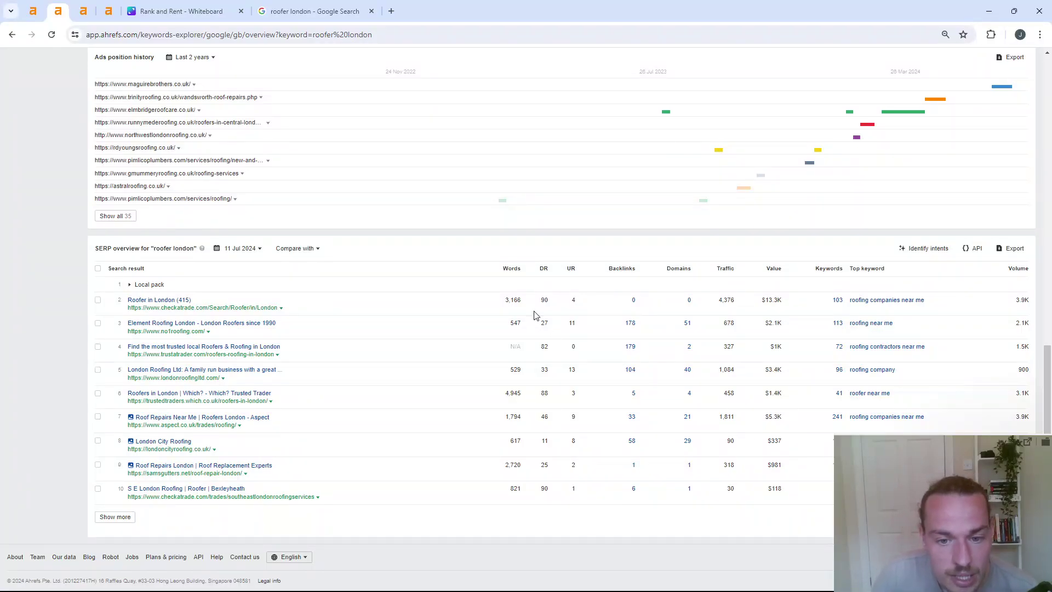
# Switch to the roofer chelmsford Keywords Explorer overview tab
pyautogui.click(84, 11)
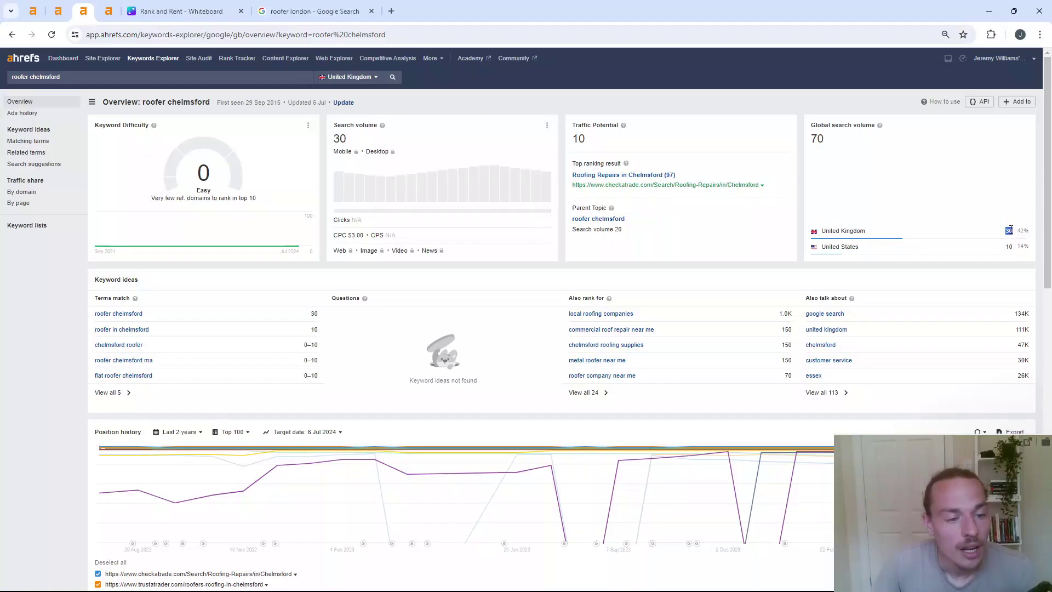
# Search Google for 'chelmsford population' in a new tab and pick out 181,800
pyautogui.click(390, 11)
pyautogui.write('chelmsfor')
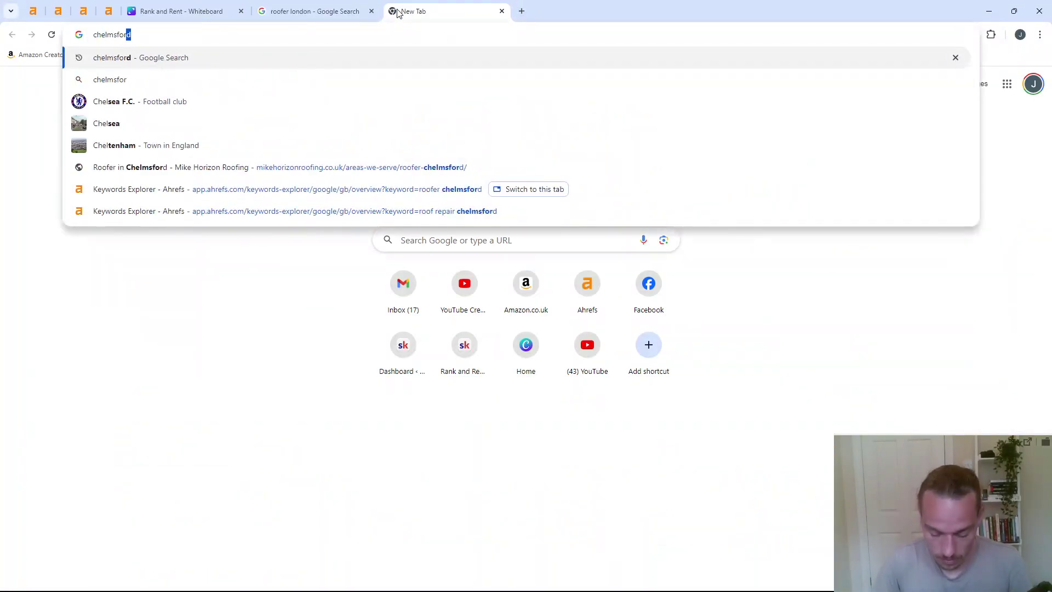
pyautogui.write('d population')
pyautogui.press('Return')
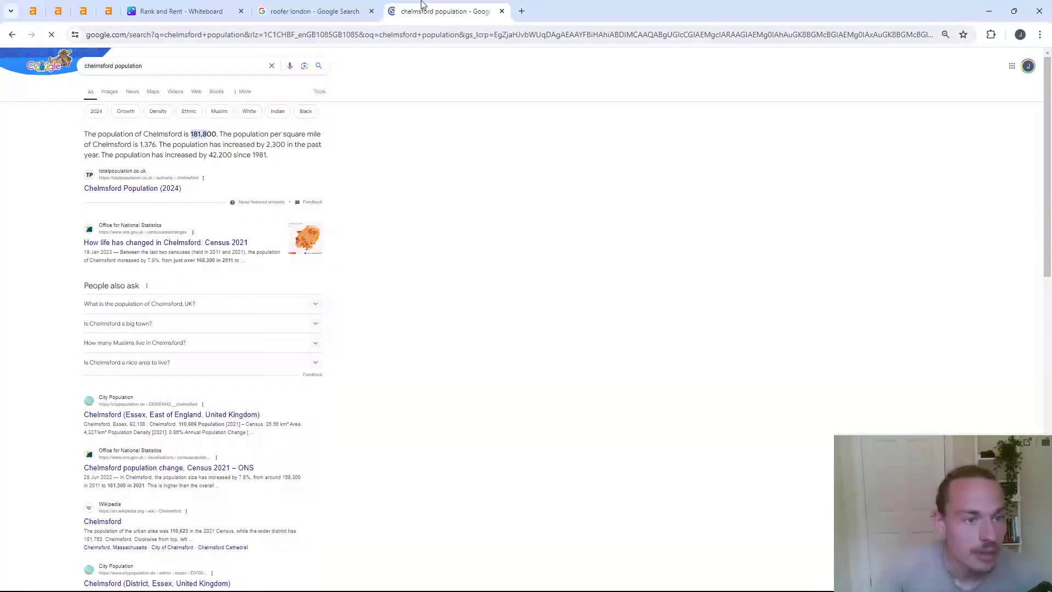
pyautogui.doubleClick(203, 141)
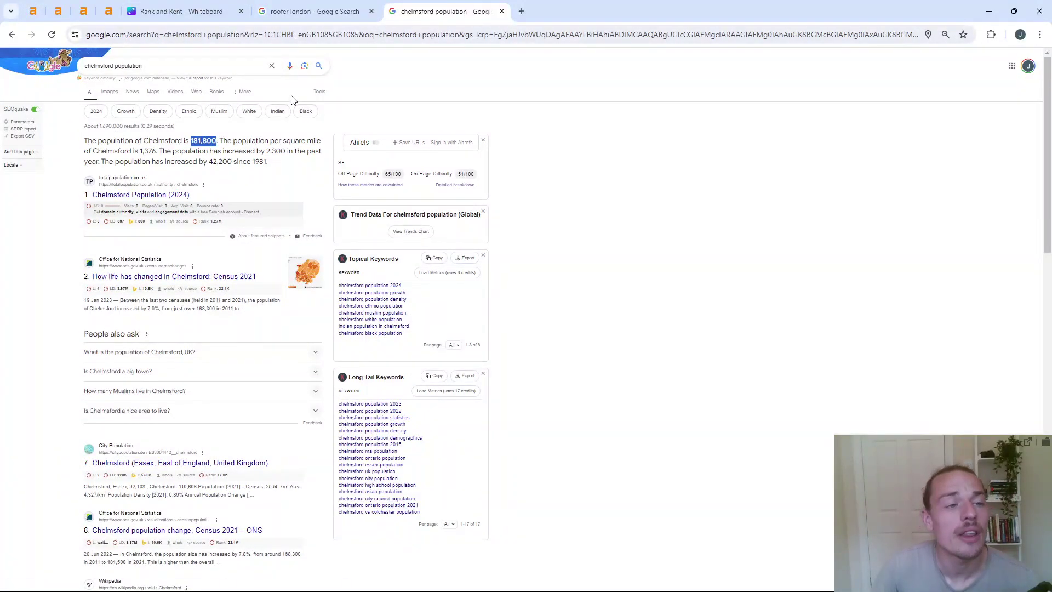
# Compare the chelmsford and london SERP overviews, then background-open The Chelmsford Roofing Company result
pyautogui.click(69, 8)
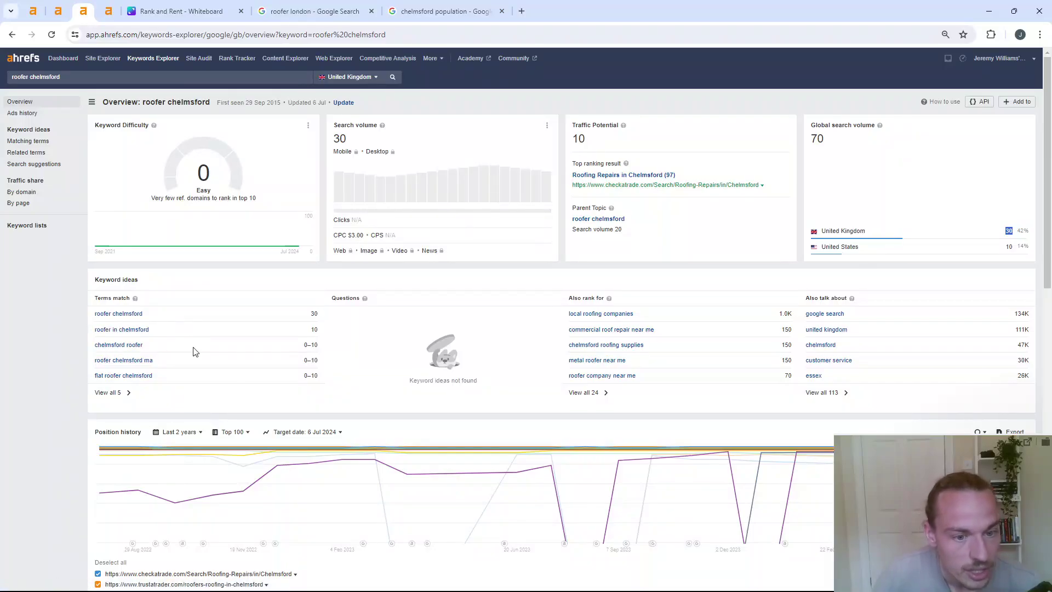
pyautogui.scroll(-5, 523, 280)
pyautogui.scroll(-3, 523, 280)
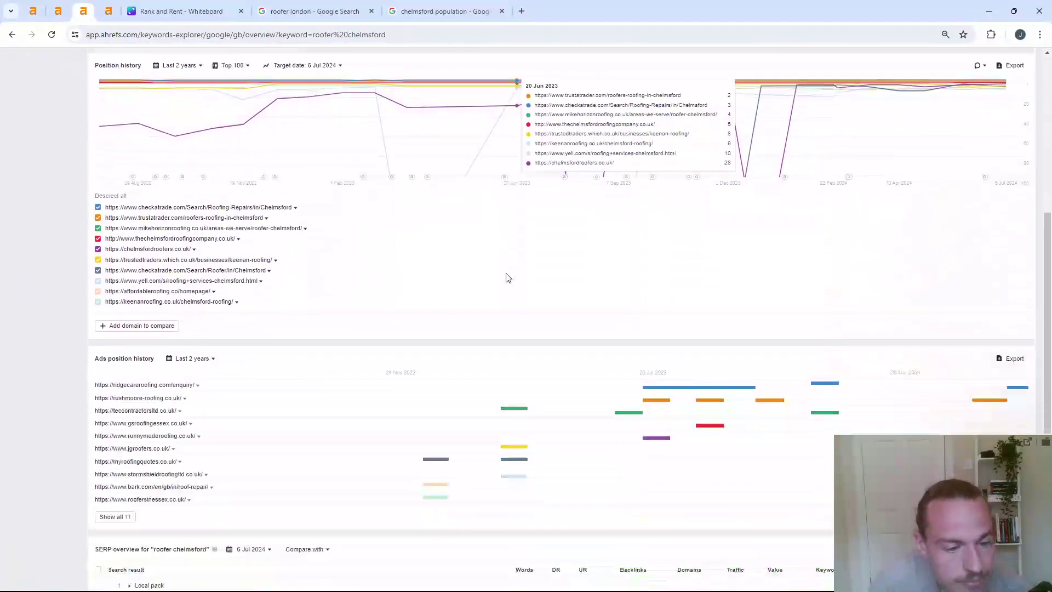
pyautogui.scroll(-4, 506, 277)
pyautogui.scroll(-2, 507, 277)
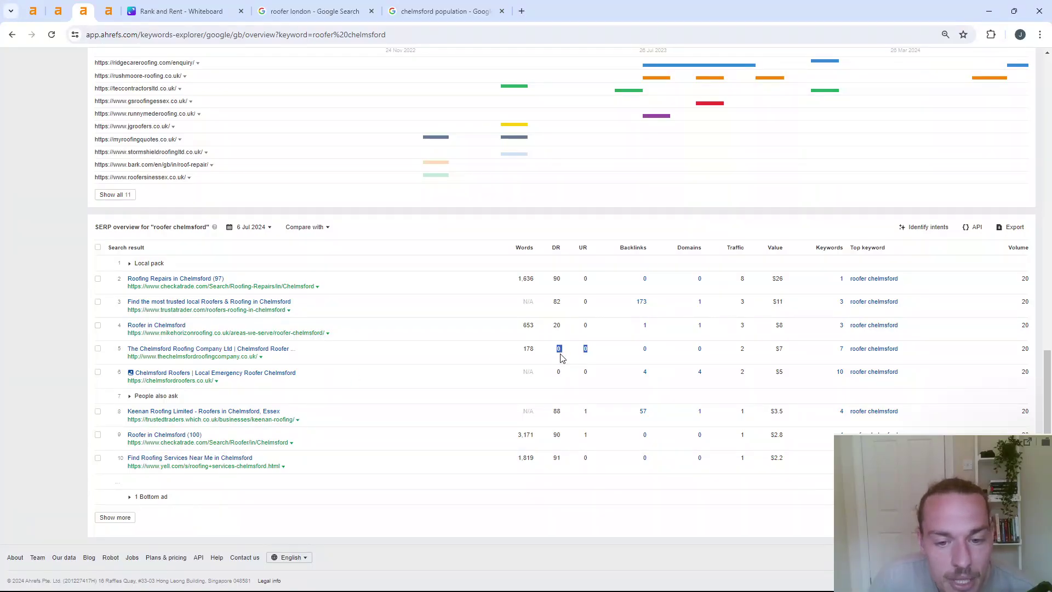
pyautogui.click(58, 11)
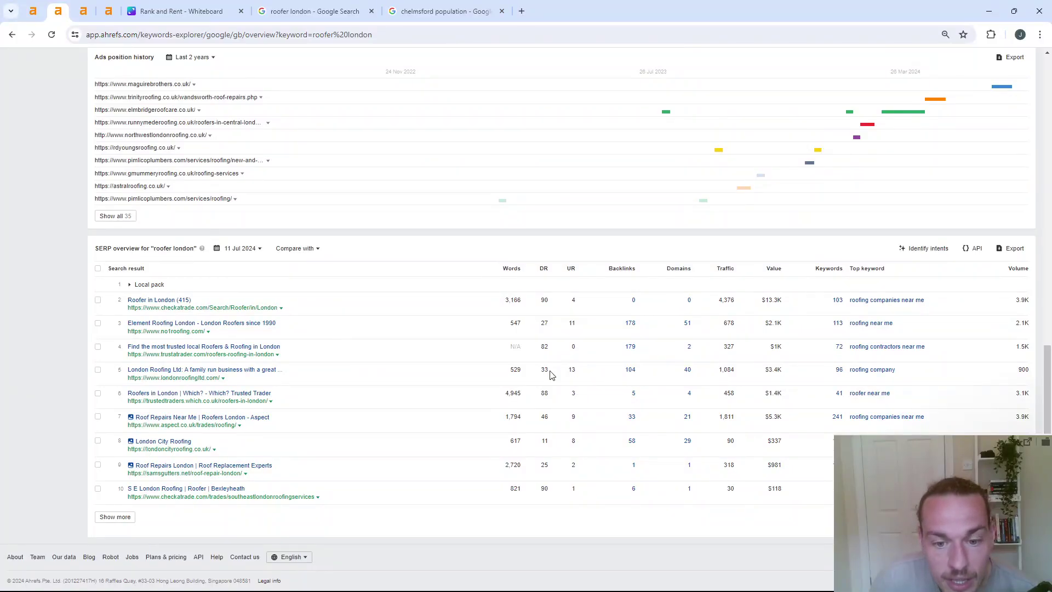
pyautogui.hotkey('ctrl', 'Tab')
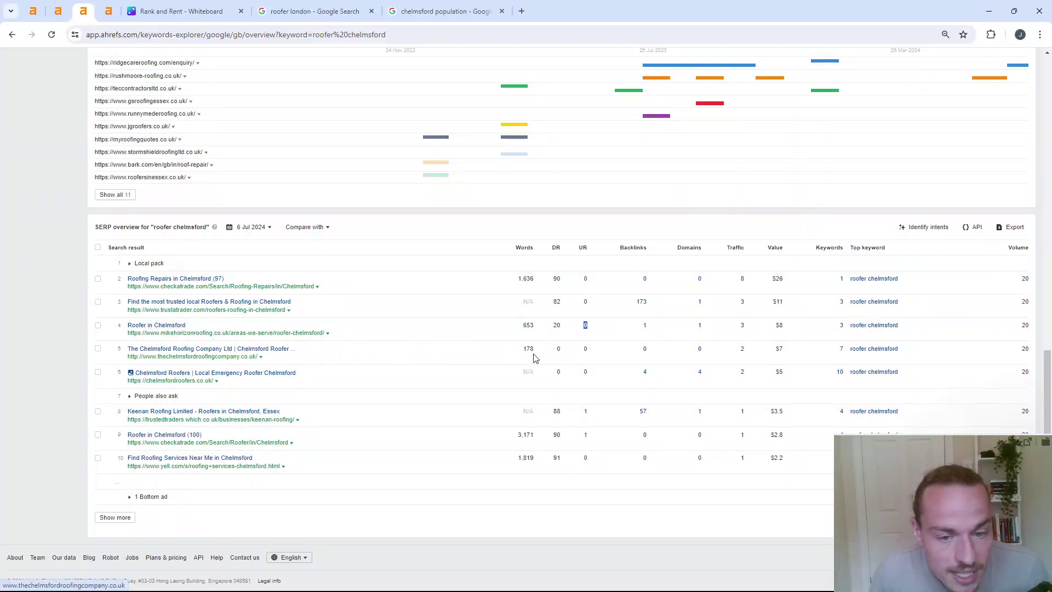
pyautogui.click(561, 352)
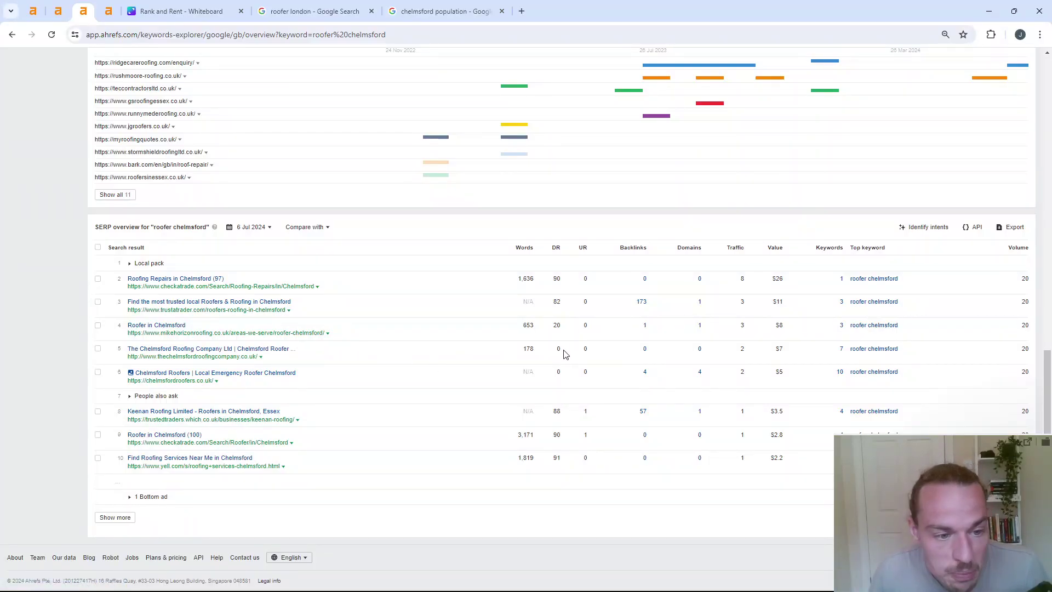
pyautogui.middleClick(223, 356)
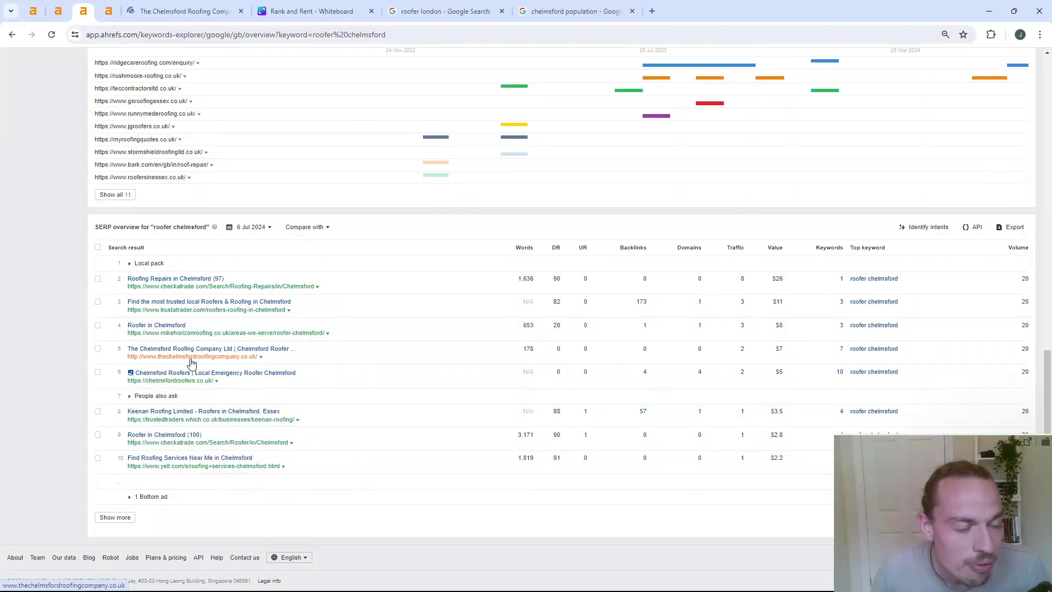
# Browse The Chelmsford Roofing Company site and its before/after slider, then return to Ahrefs
pyautogui.click(185, 11)
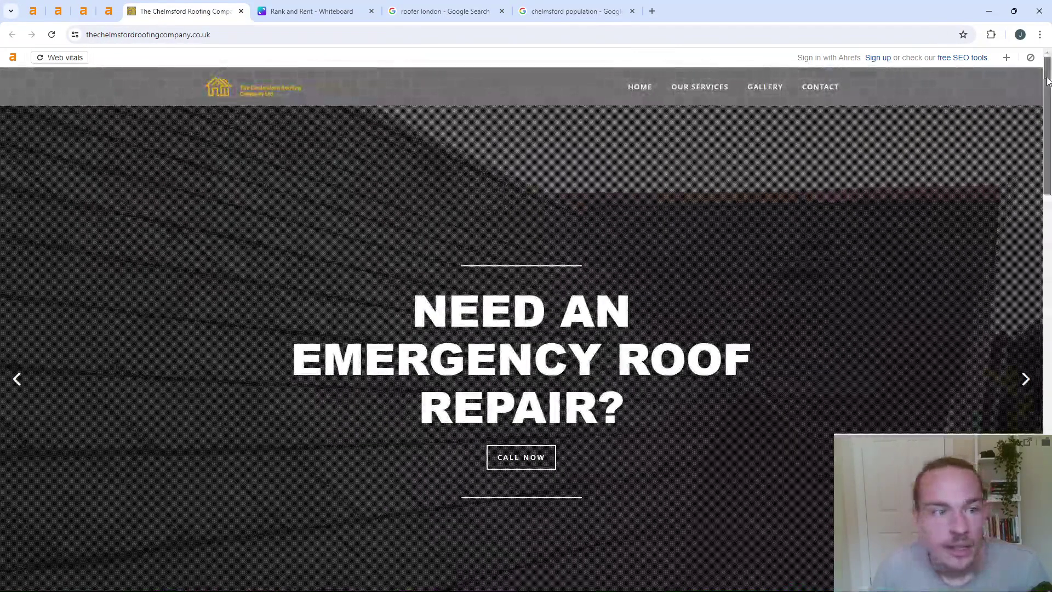
pyautogui.scroll(-8, 401, 235)
pyautogui.moveTo(1047, 248); pyautogui.dragTo(1048, 499)
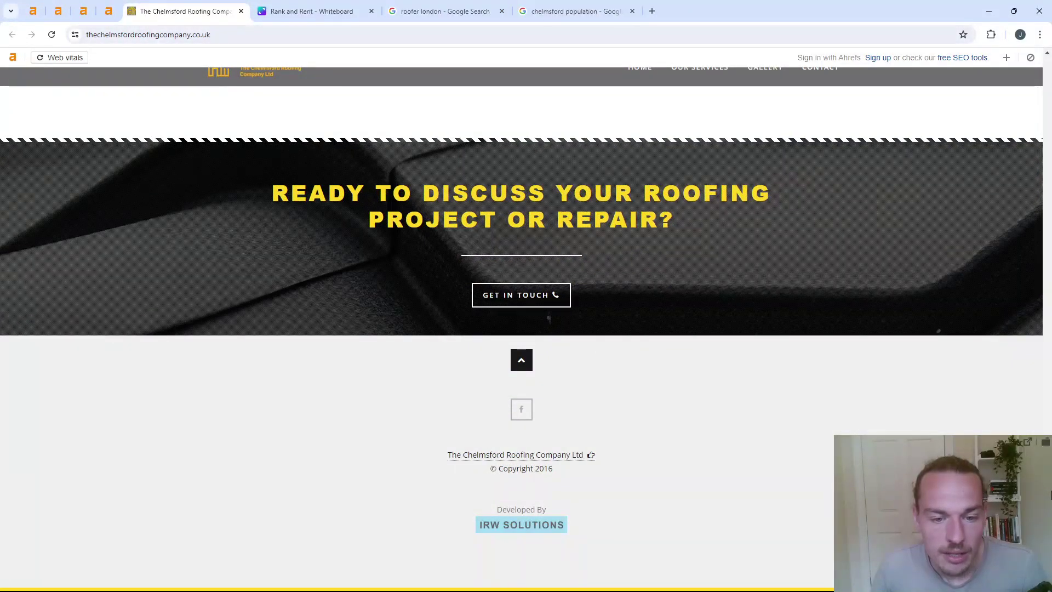
pyautogui.moveTo(1047, 493); pyautogui.dragTo(1046, 370)
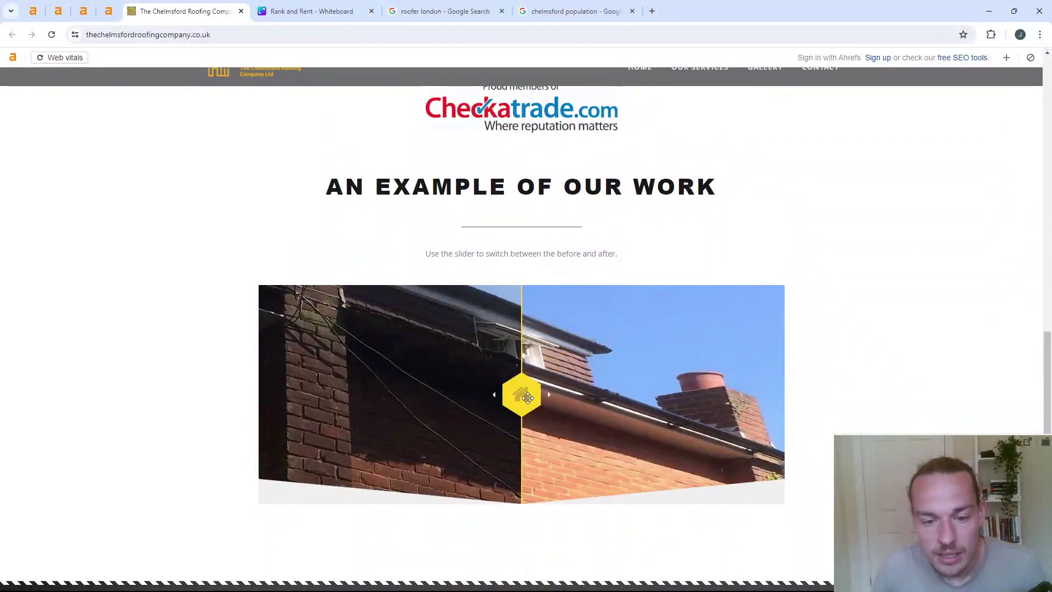
pyautogui.moveTo(521, 394); pyautogui.dragTo(647, 395)
pyautogui.moveTo(1048, 369); pyautogui.dragTo(1046, 82)
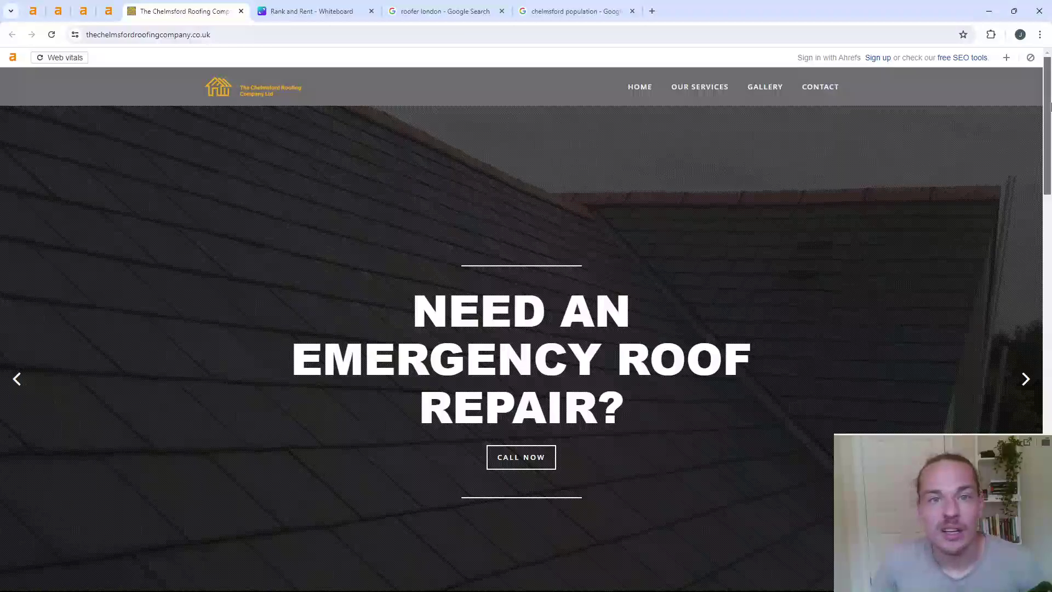
pyautogui.scroll(-5, 711, 126)
pyautogui.scroll(4, 711, 125)
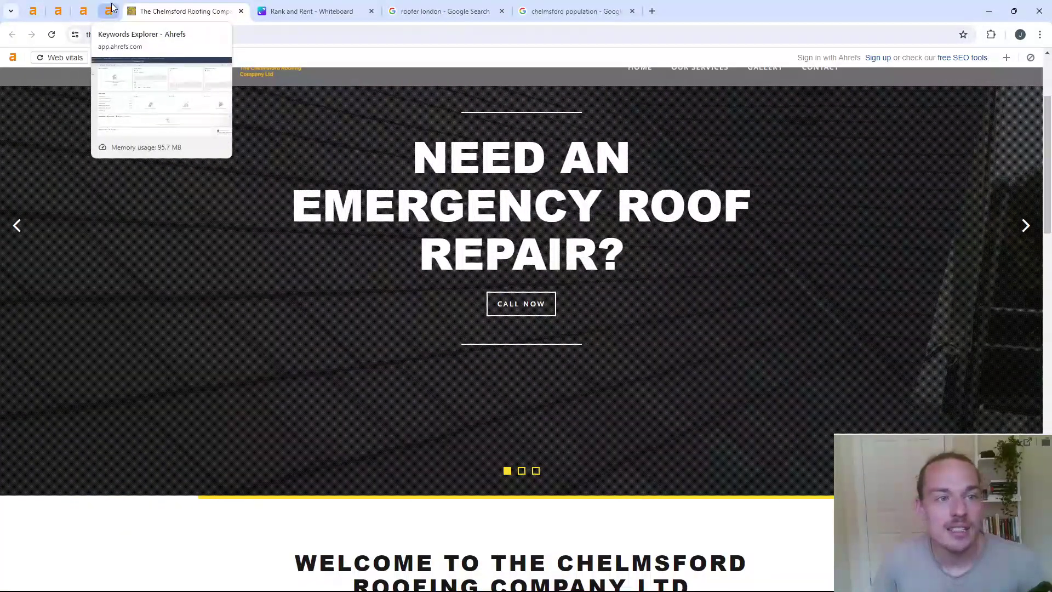
pyautogui.click(107, 10)
pyautogui.click(83, 10)
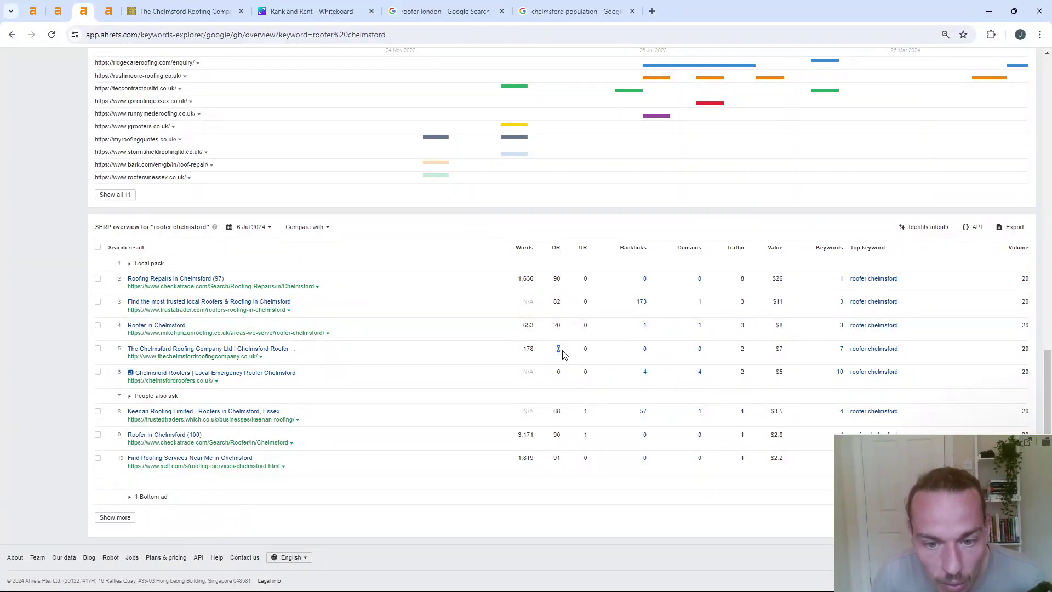
# Note the 178 word count, copy a ranking result's link, and right-click Site Explorer
pyautogui.doubleClick(528, 349)
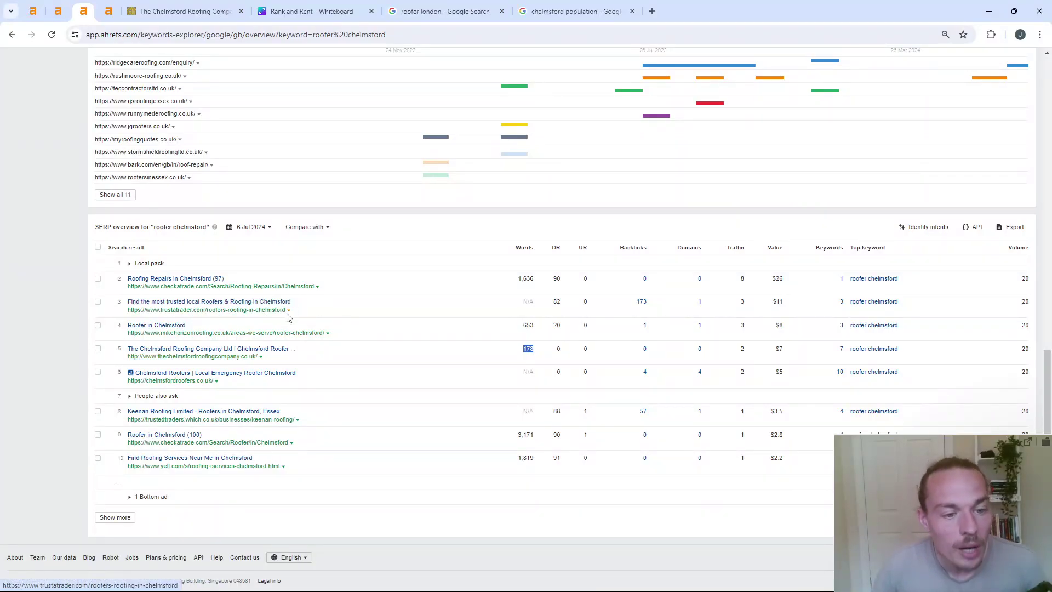
pyautogui.rightClick(282, 336)
pyautogui.click(325, 406)
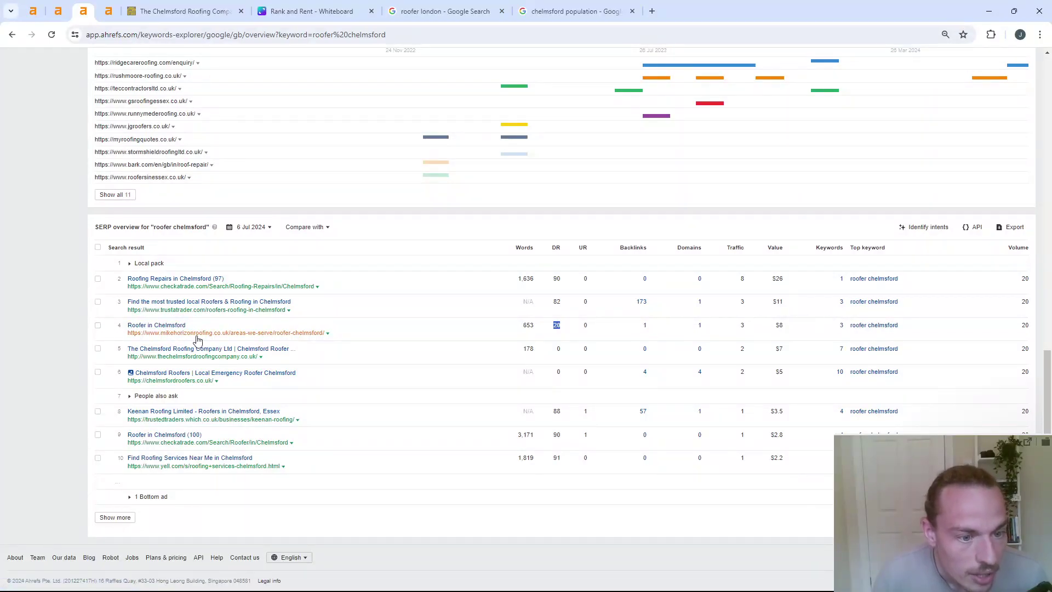
pyautogui.scroll(4, 177, 344)
pyautogui.scroll(6, 197, 339)
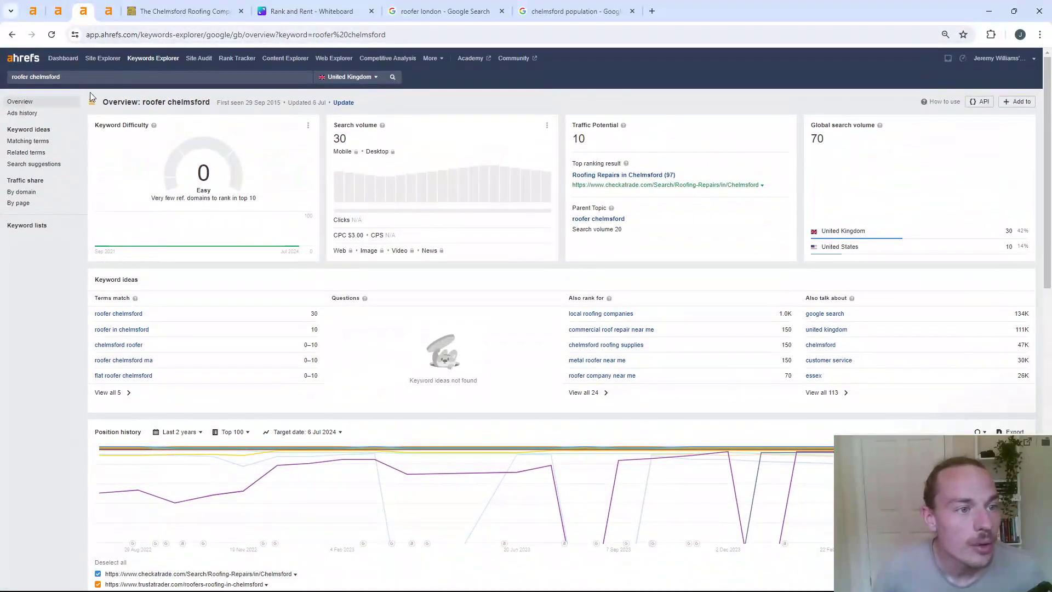
pyautogui.rightClick(117, 65)
# Paste the competitor URL into Site Explorer, trim it to mikehorizonroofing.co.uk, and search
pyautogui.click(169, 75)
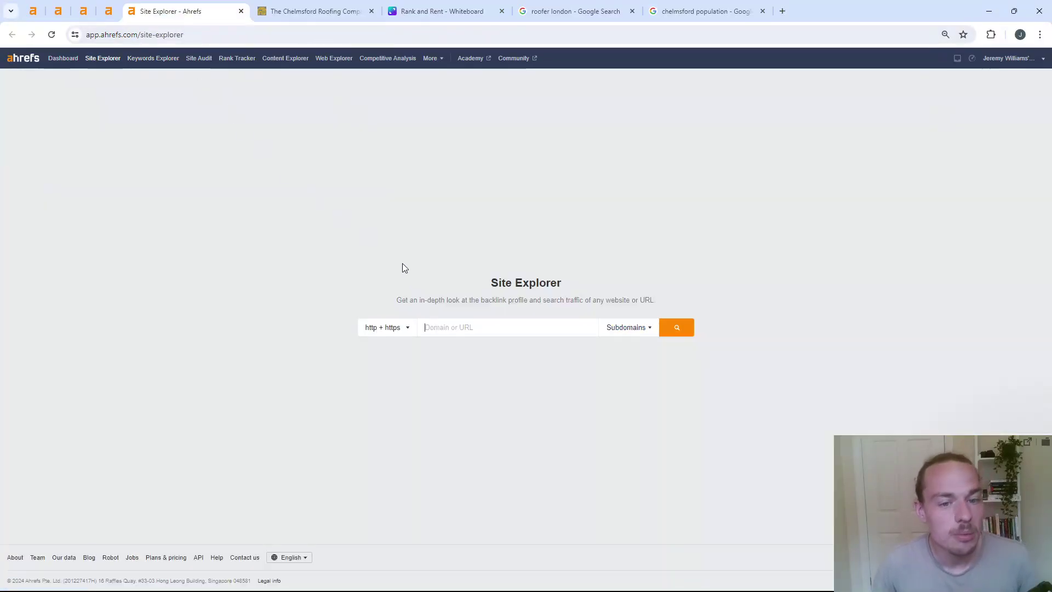
pyautogui.hotkey('ctrl', 'v')
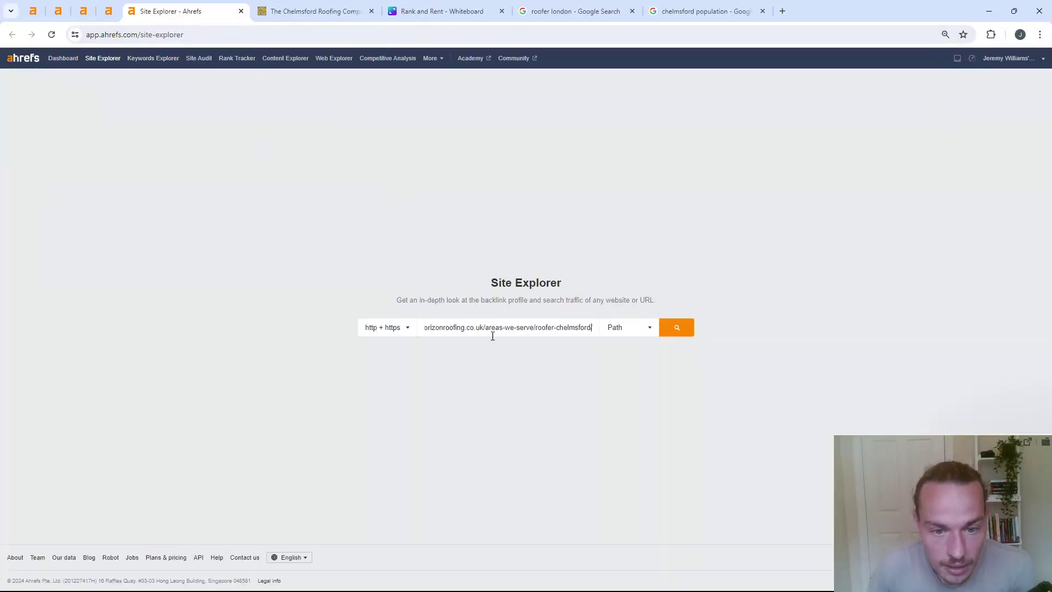
pyautogui.moveTo(485, 328); pyautogui.dragTo(596, 327)
pyautogui.press('BackSpace')
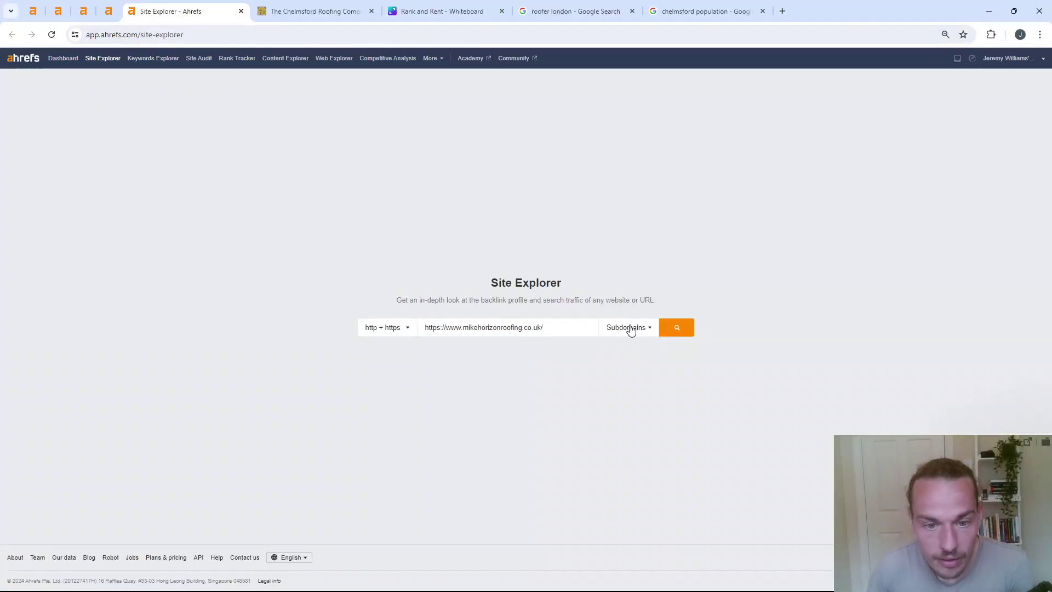
pyautogui.click(678, 327)
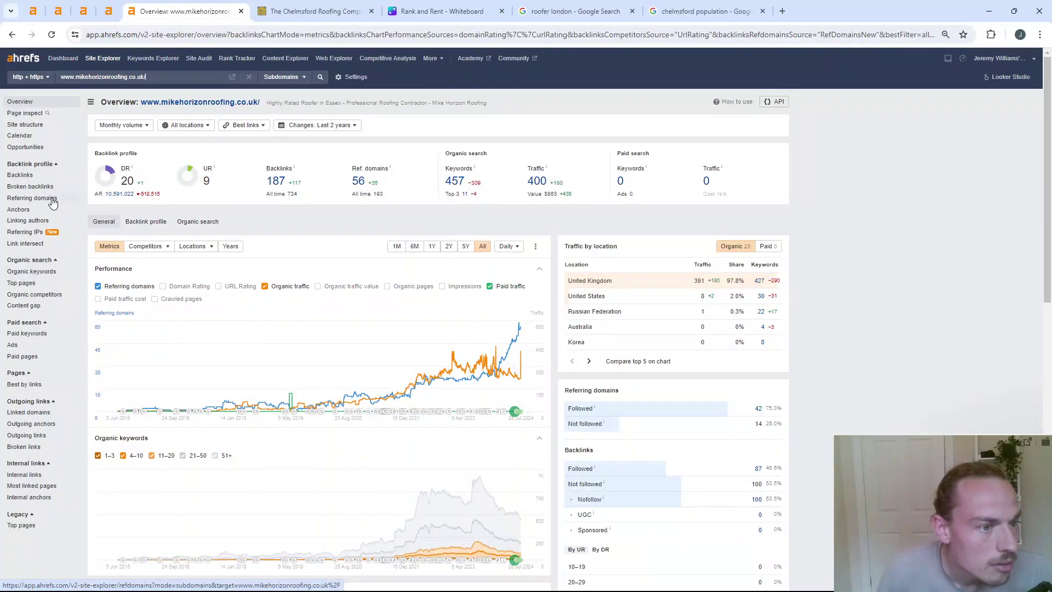
# List referring domains, then briefly open and close constructionarea.co.uk in a new tab
pyautogui.click(33, 197)
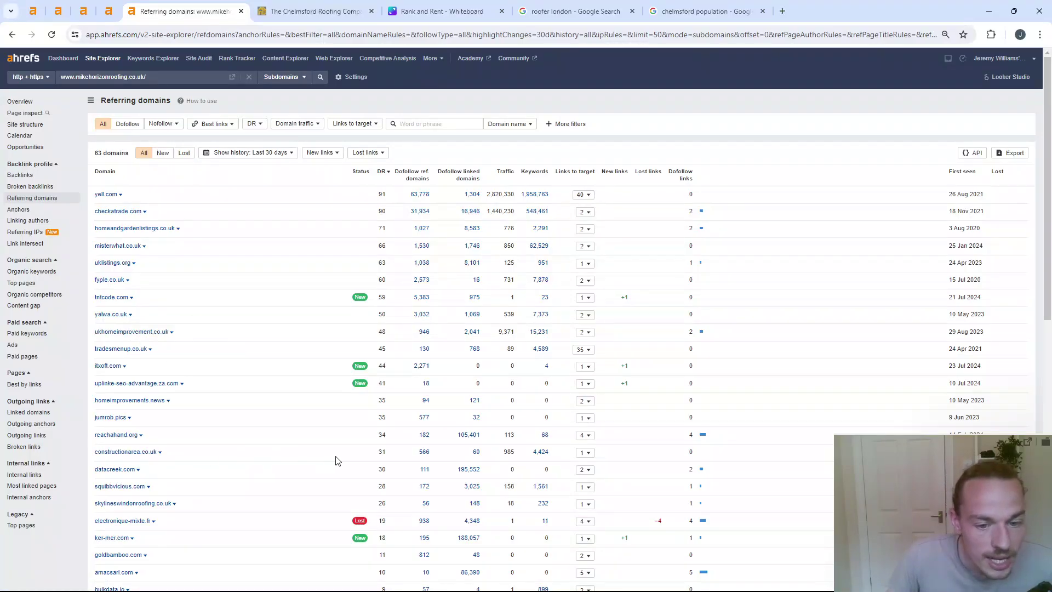
pyautogui.rightClick(127, 453)
pyautogui.click(169, 348)
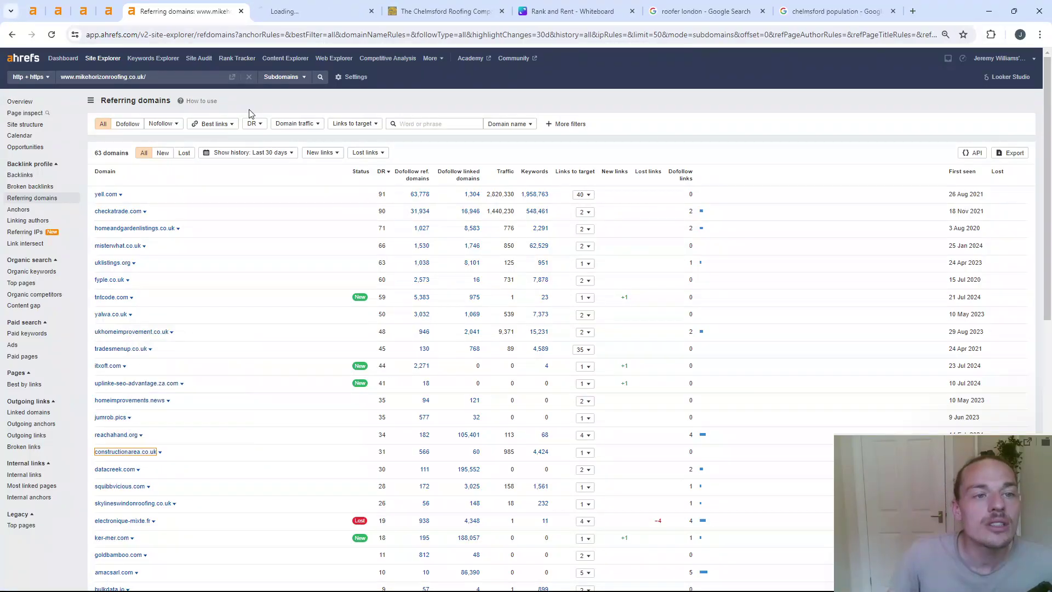
pyautogui.click(312, 11)
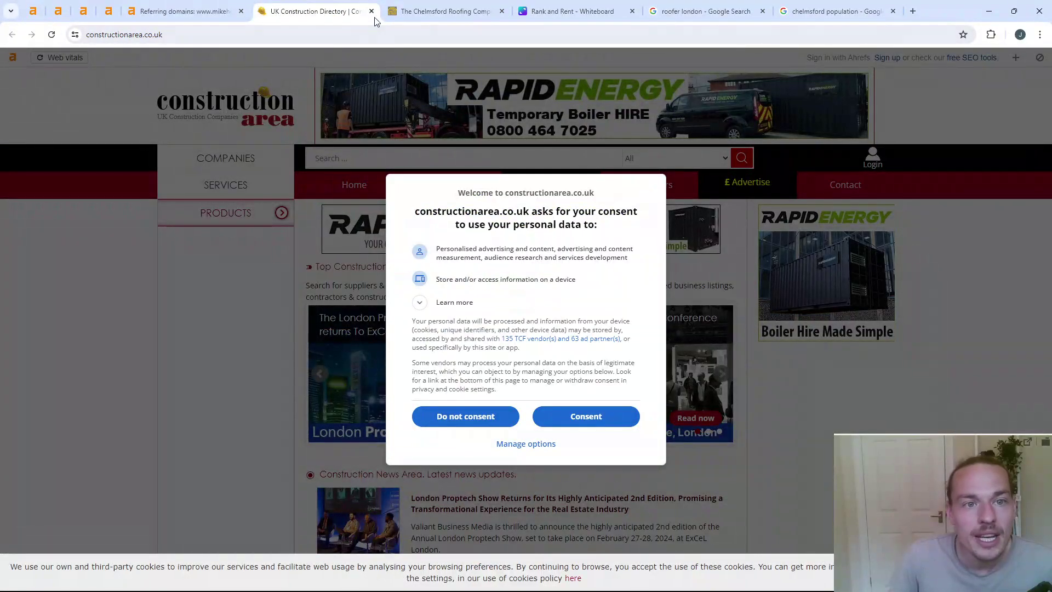
pyautogui.click(370, 10)
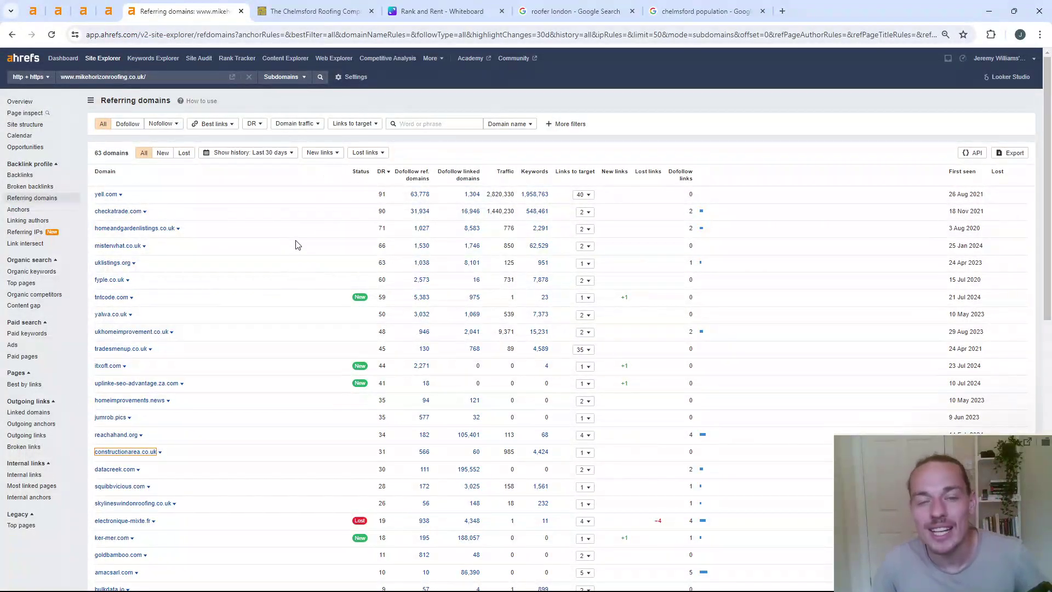
pyautogui.scroll(-3, 296, 245)
pyautogui.scroll(-2, 296, 245)
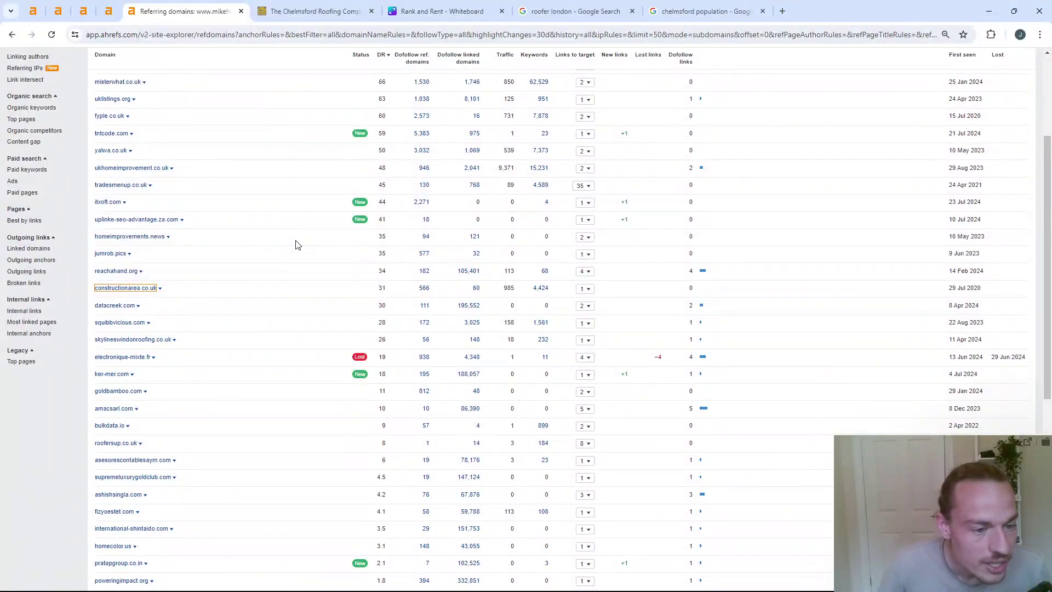
pyautogui.scroll(-5, 296, 243)
pyautogui.scroll(-5, 247, 329)
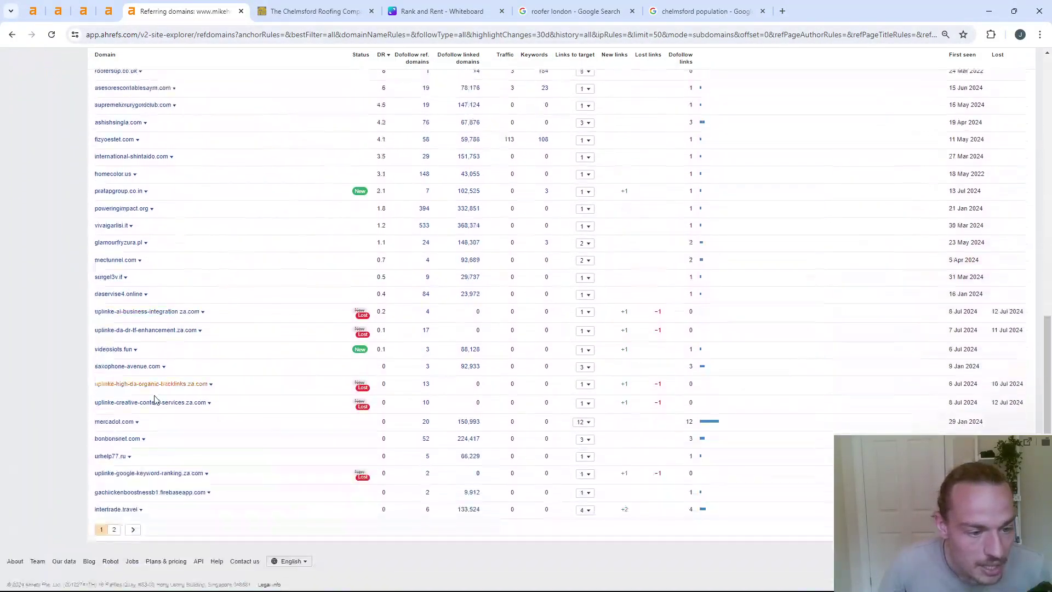
pyautogui.scroll(8, 155, 400)
pyautogui.scroll(4, 132, 346)
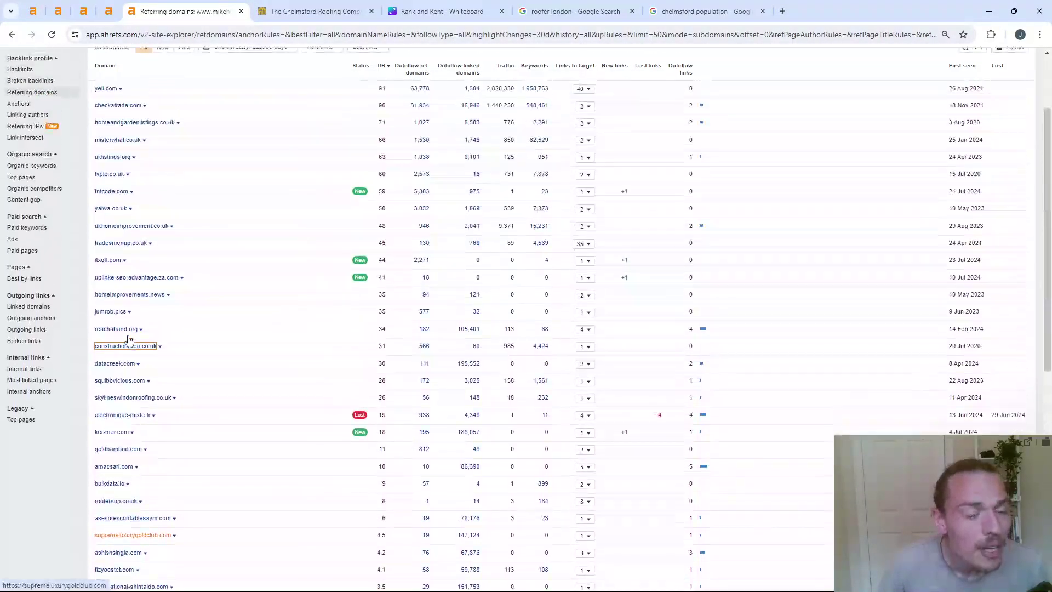
pyautogui.scroll(4, 129, 338)
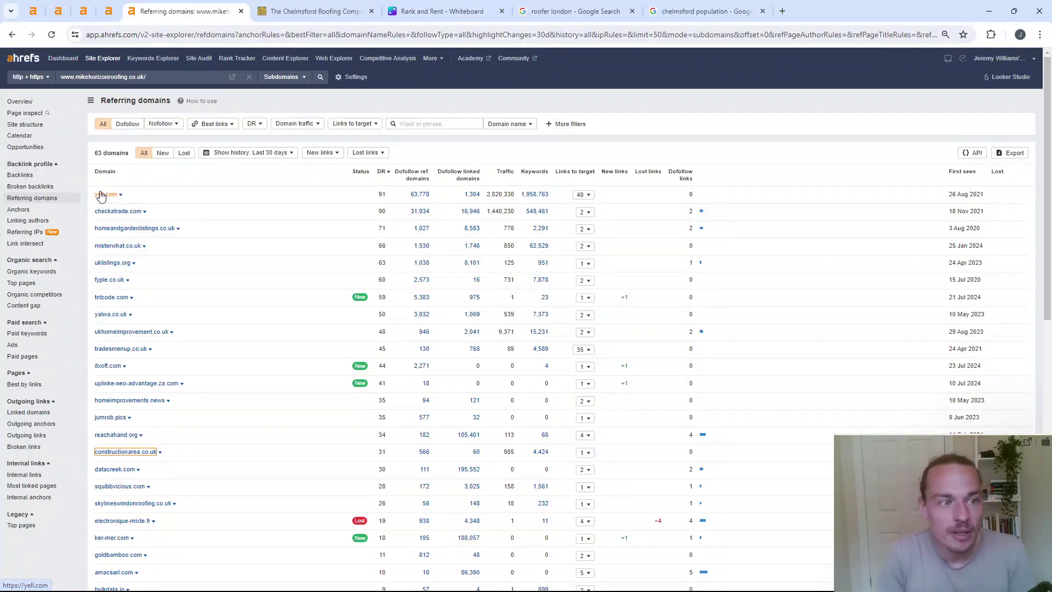
# Switch back to the roofer chelmsford keyword overview in Keywords Explorer
pyautogui.click(109, 10)
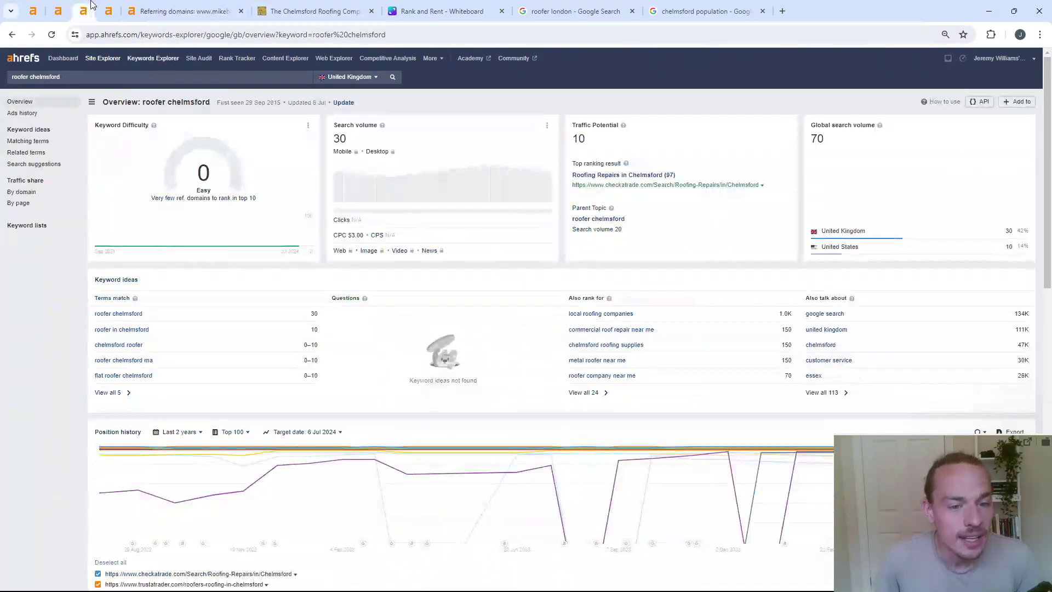
pyautogui.click(86, 10)
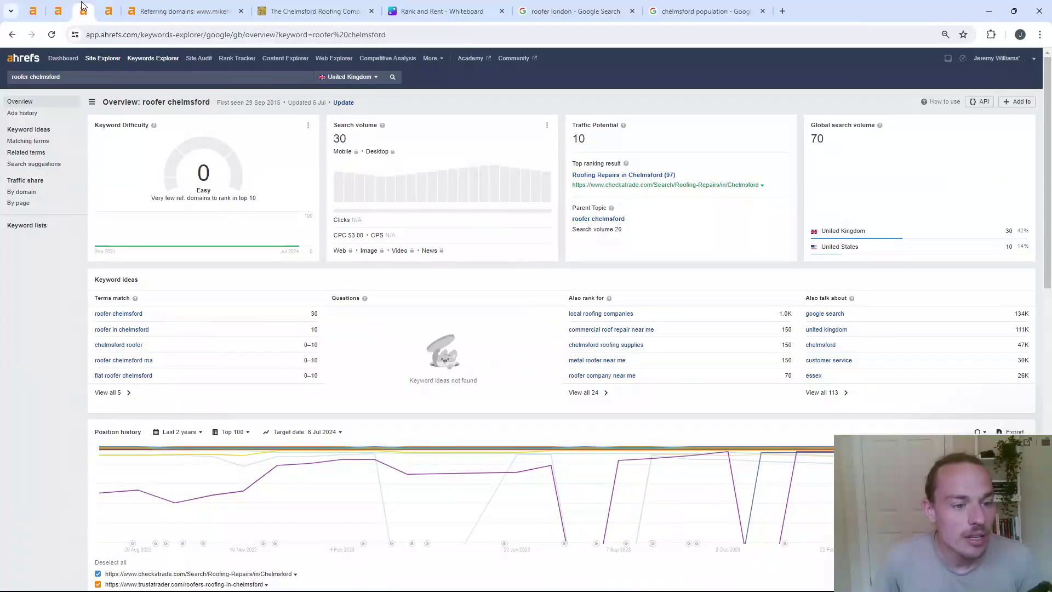
pyautogui.scroll(-5, 190, 139)
pyautogui.scroll(-5, 255, 317)
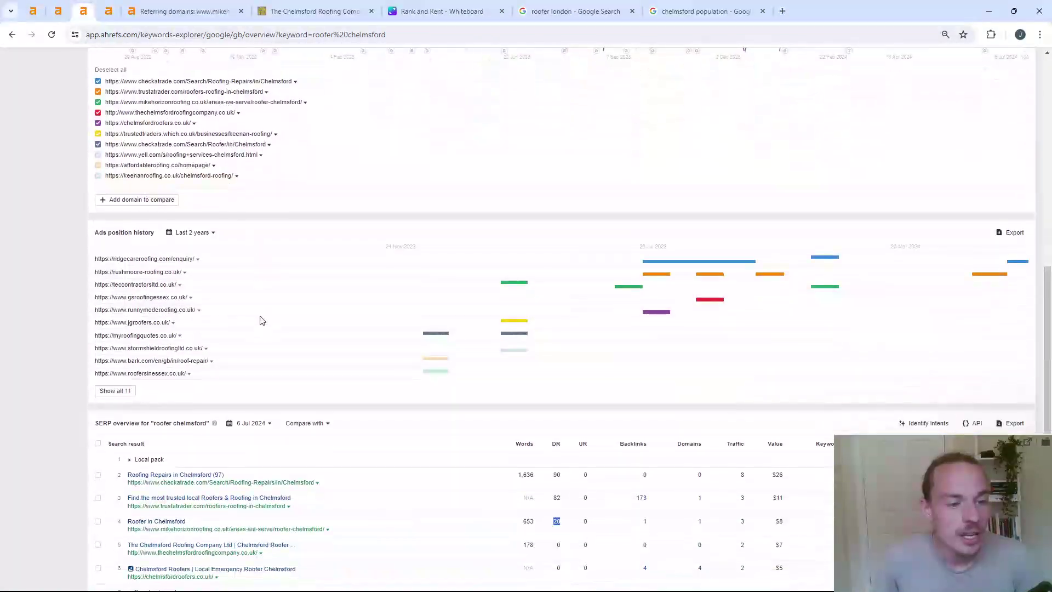
pyautogui.scroll(-3, 255, 316)
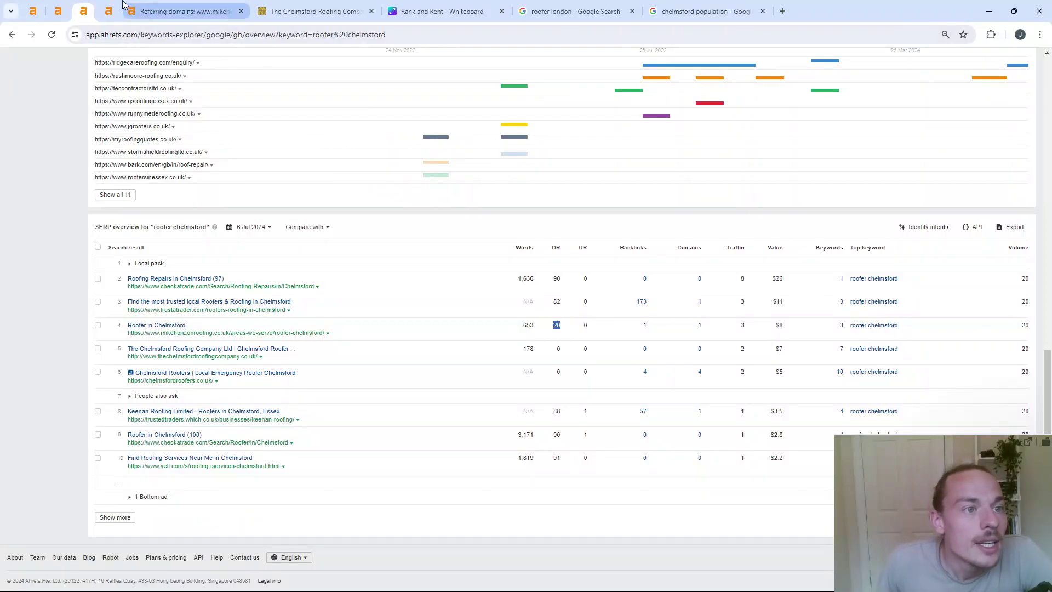
# Review the roof repair essex overview (volume 0–10, SERP not found), then select the keyword for Google
pyautogui.click(109, 11)
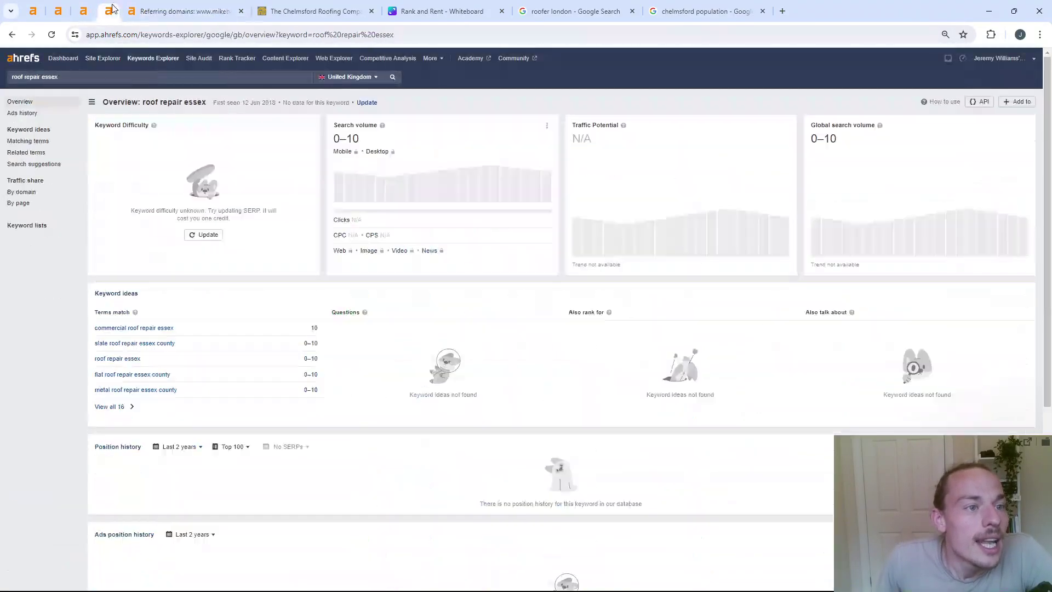
pyautogui.tripleClick(174, 78)
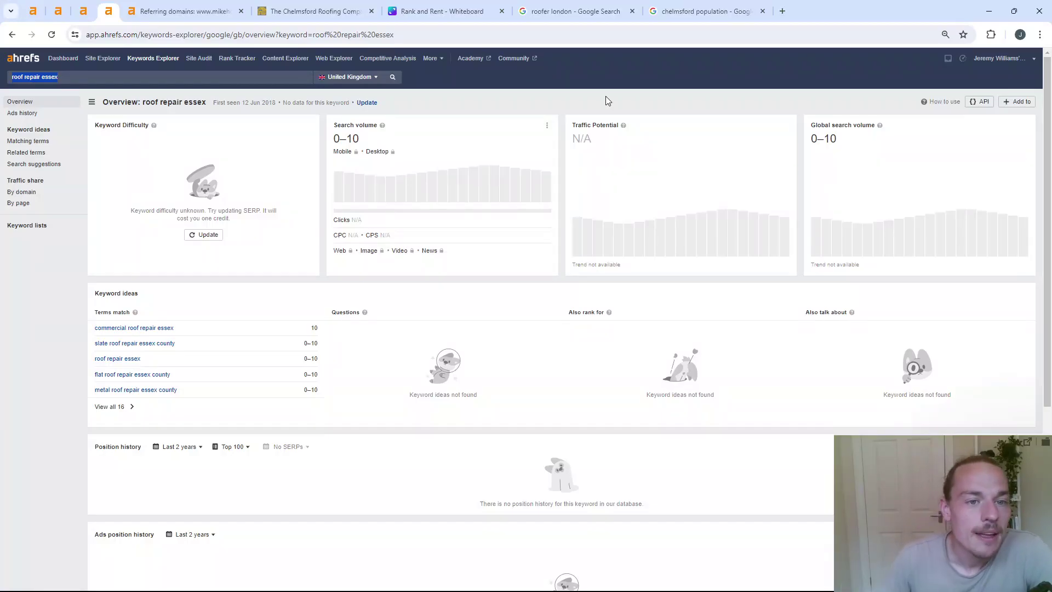
pyautogui.scroll(-5, 613, 111)
pyautogui.scroll(-2, 613, 111)
pyautogui.scroll(2, 616, 170)
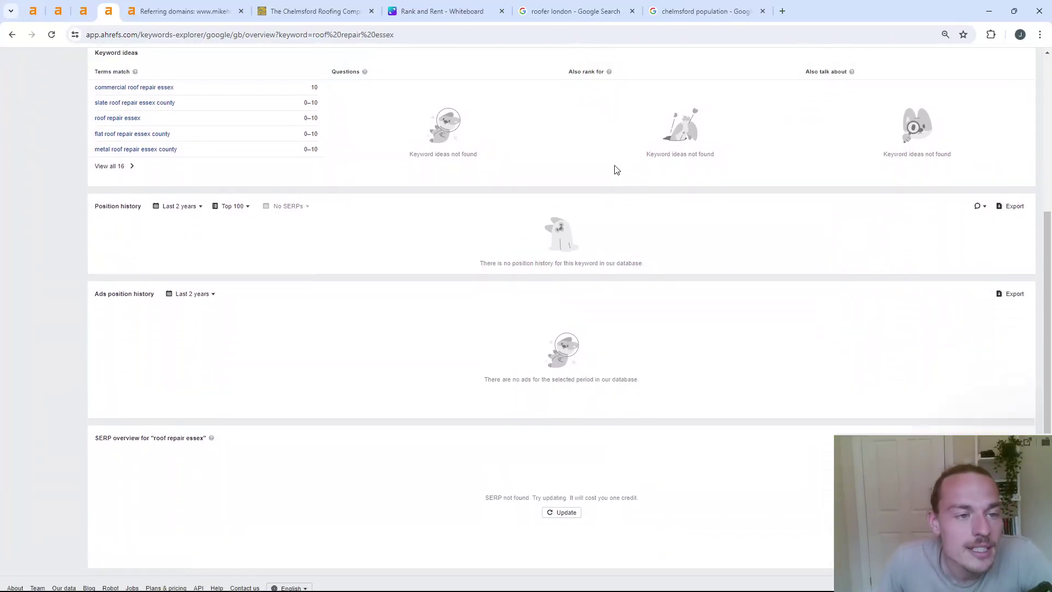
pyautogui.scroll(5, 616, 170)
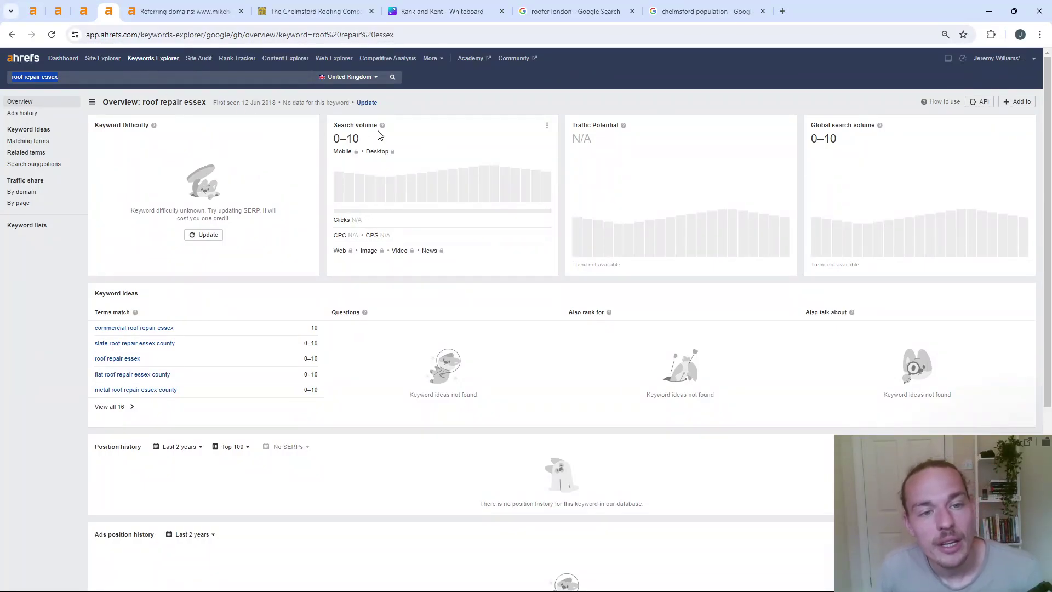
pyautogui.moveTo(362, 139); pyautogui.dragTo(335, 138)
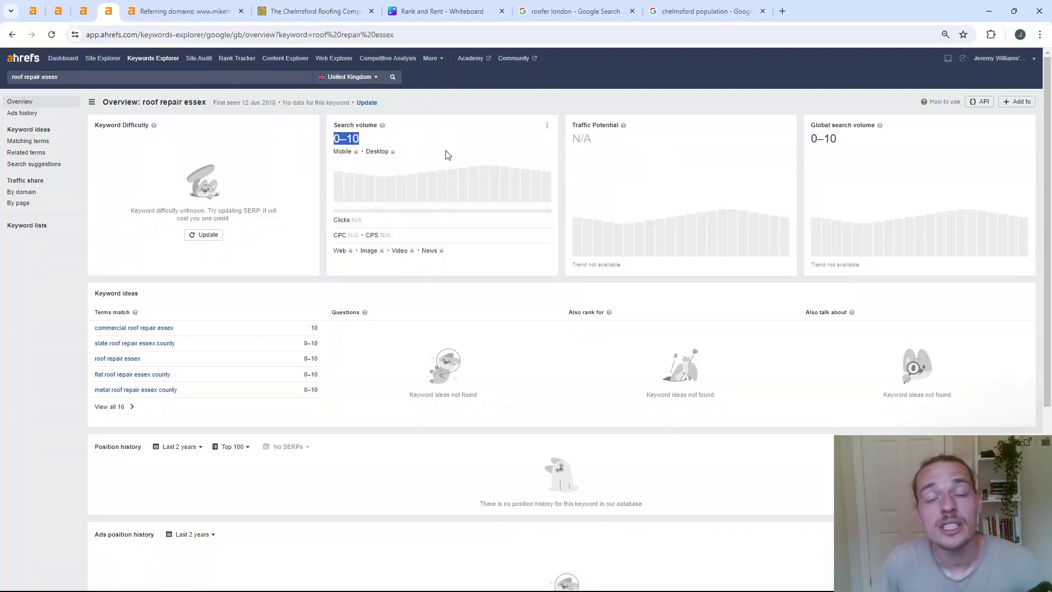
pyautogui.scroll(-5, 446, 155)
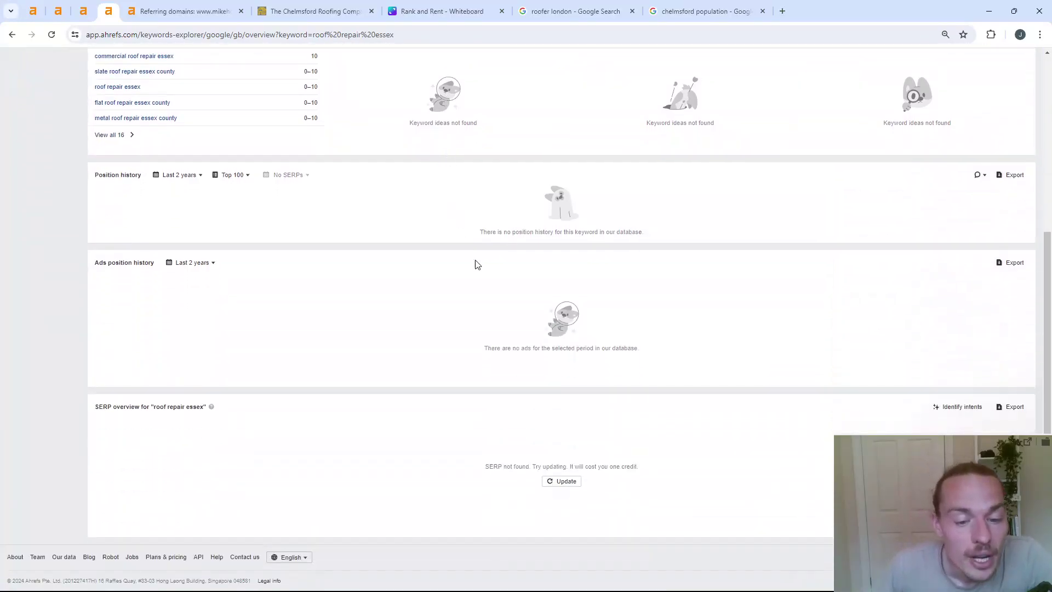
pyautogui.tripleClick(508, 466)
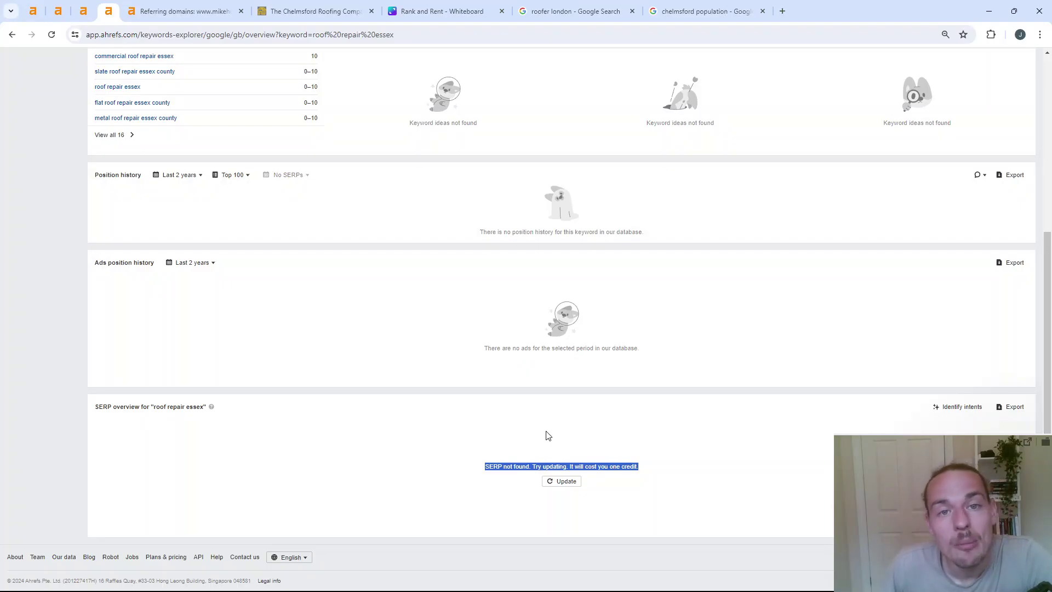
pyautogui.scroll(8, 299, 319)
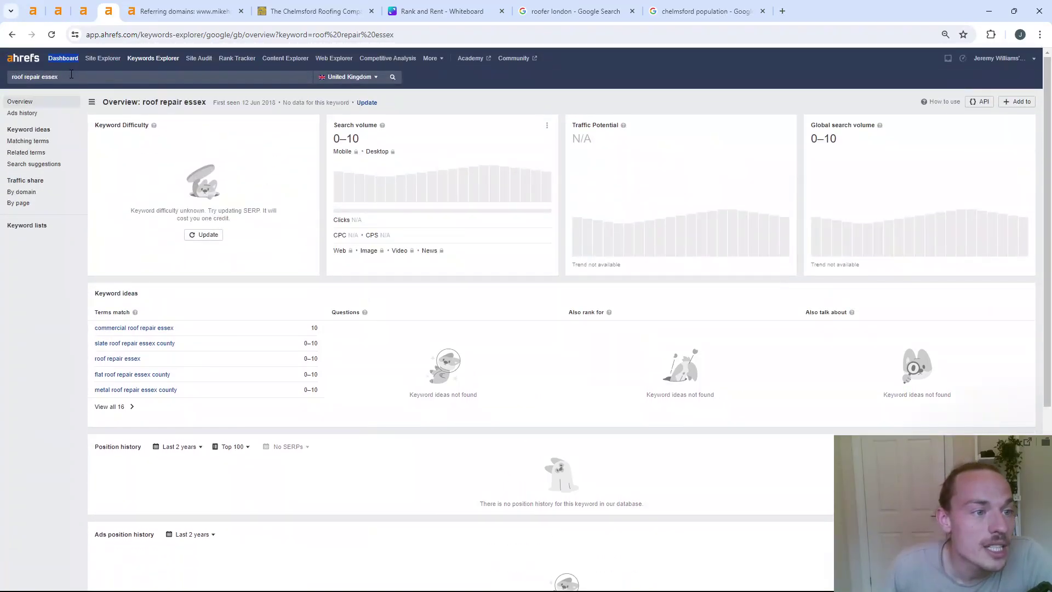
pyautogui.doubleClick(50, 77)
pyautogui.rightClick(49, 76)
# Search Google for roof repair essex and highlight its 16 matches on the results page
pyautogui.click(144, 195)
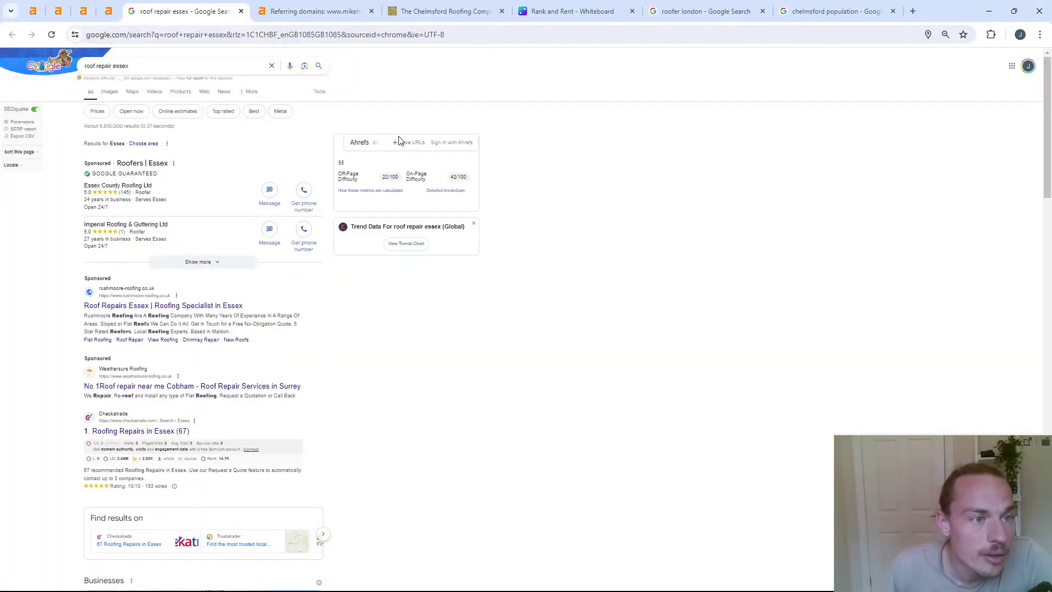
pyautogui.scroll(-4, 399, 140)
pyautogui.scroll(-4, 398, 139)
pyautogui.scroll(-4, 399, 140)
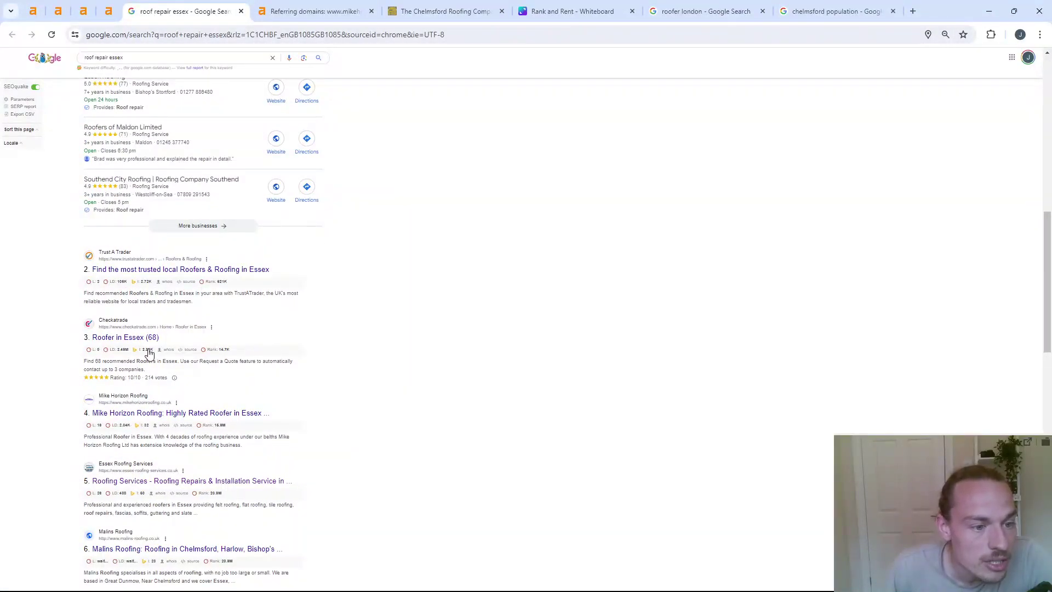
pyautogui.scroll(-2, 149, 272)
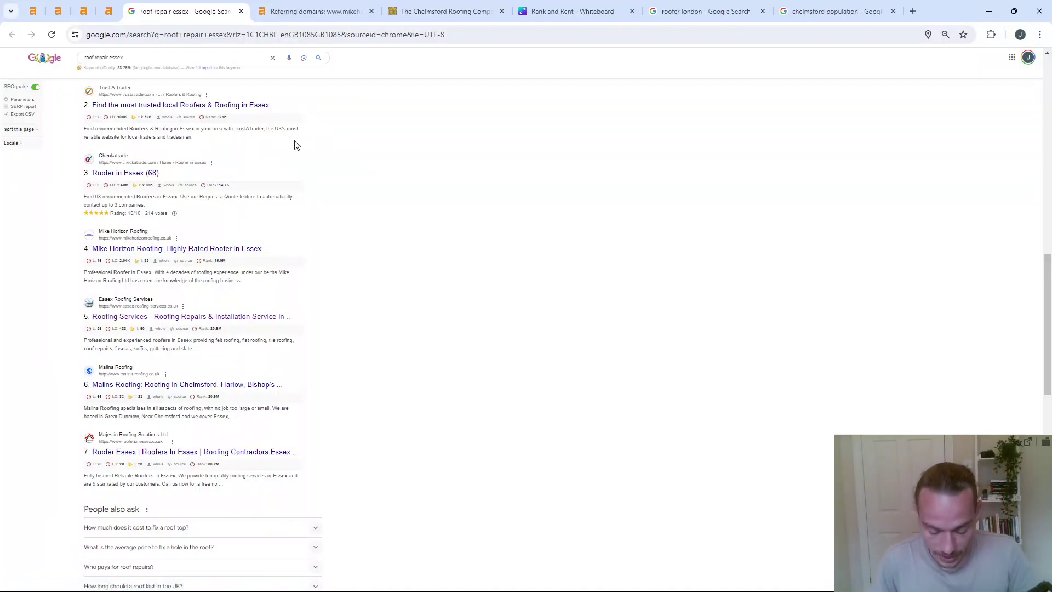
pyautogui.hotkey('ctrl', 'f')
pyautogui.write('rof repair essex')
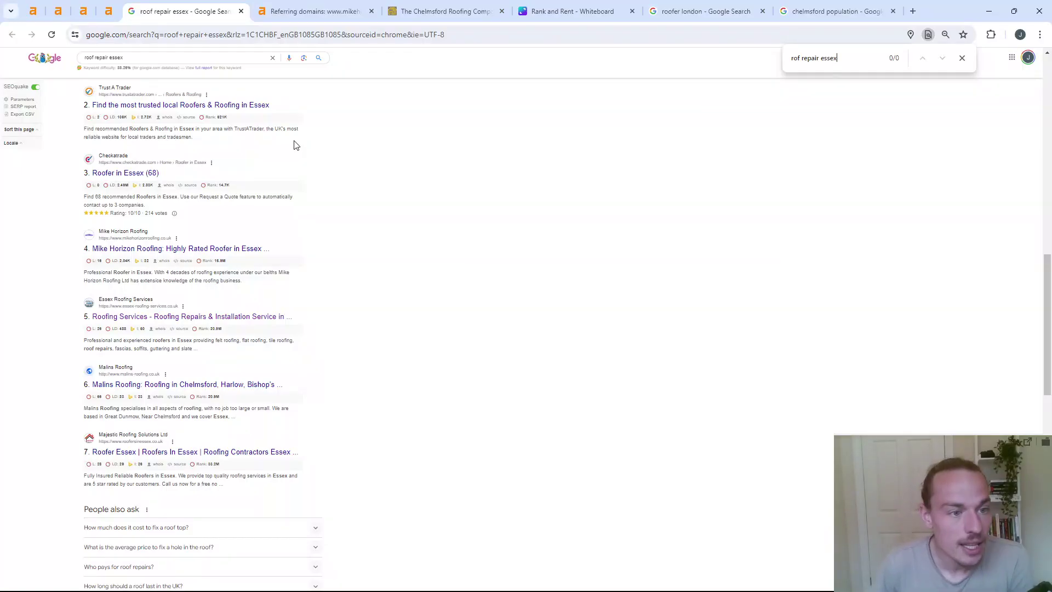
pyautogui.scroll(5, 295, 145)
pyautogui.scroll(5, 247, 144)
pyautogui.scroll(5, 176, 143)
pyautogui.scroll(5, 164, 124)
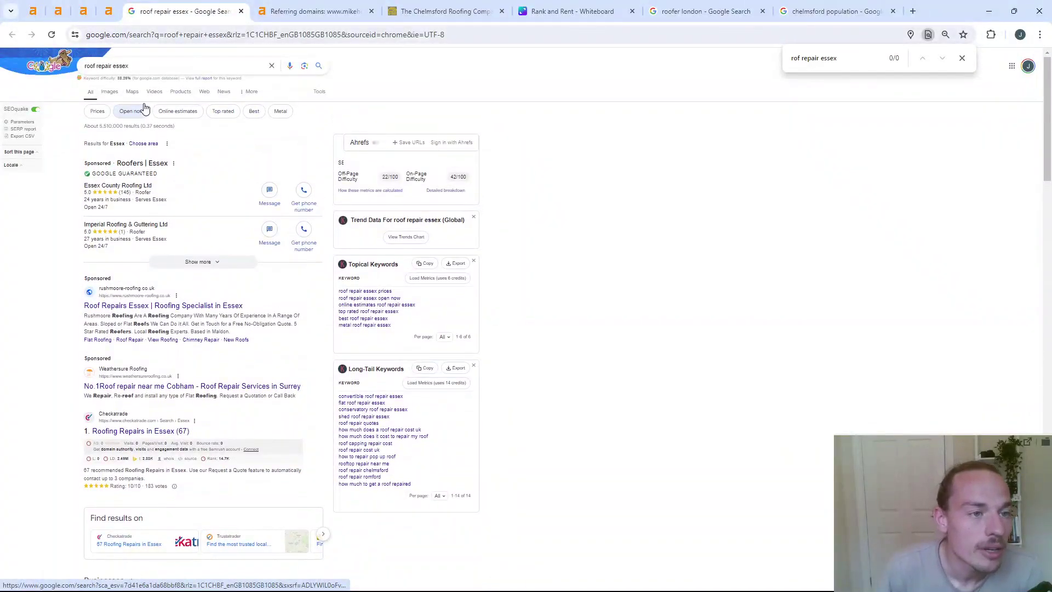
pyautogui.scroll(-5, 128, 87)
pyautogui.scroll(-5, 164, 246)
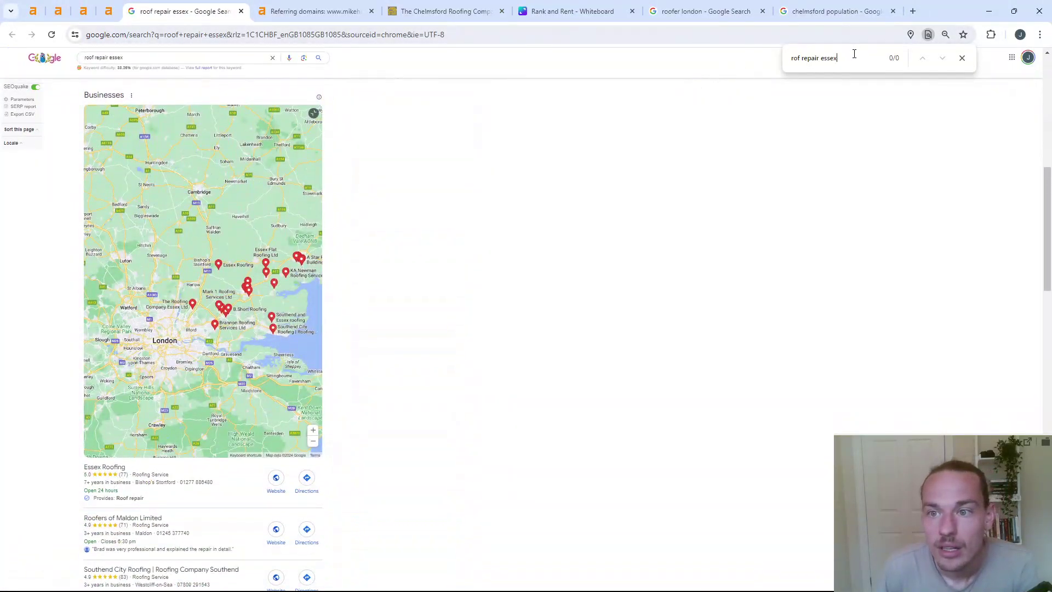
pyautogui.scroll(-5, 493, 197)
pyautogui.click(799, 58)
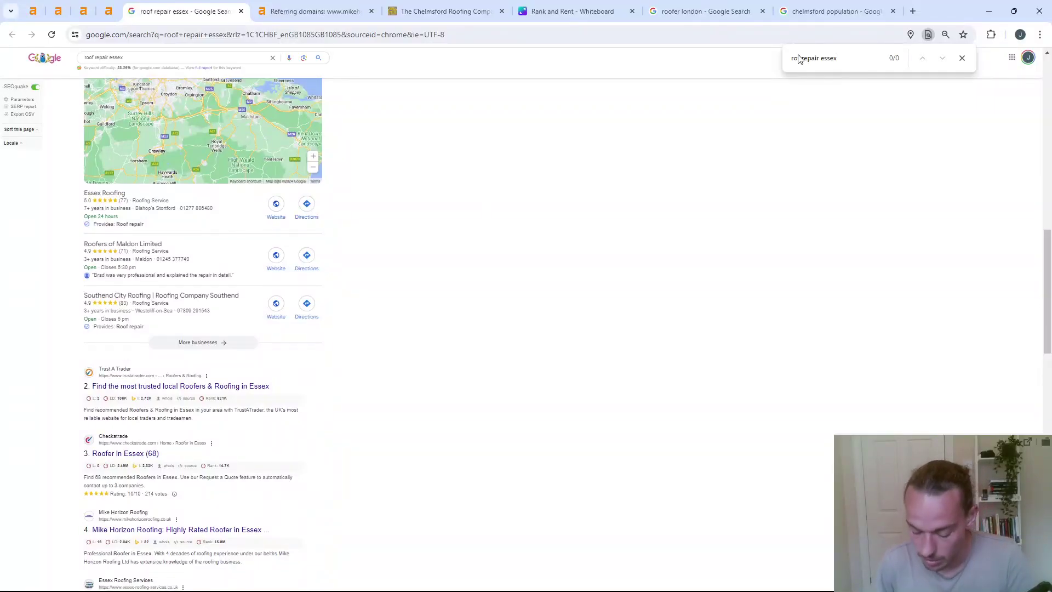
pyautogui.press('Return')
pyautogui.press('Return')
pyautogui.press('Return')
pyautogui.scroll(3, 416, 215)
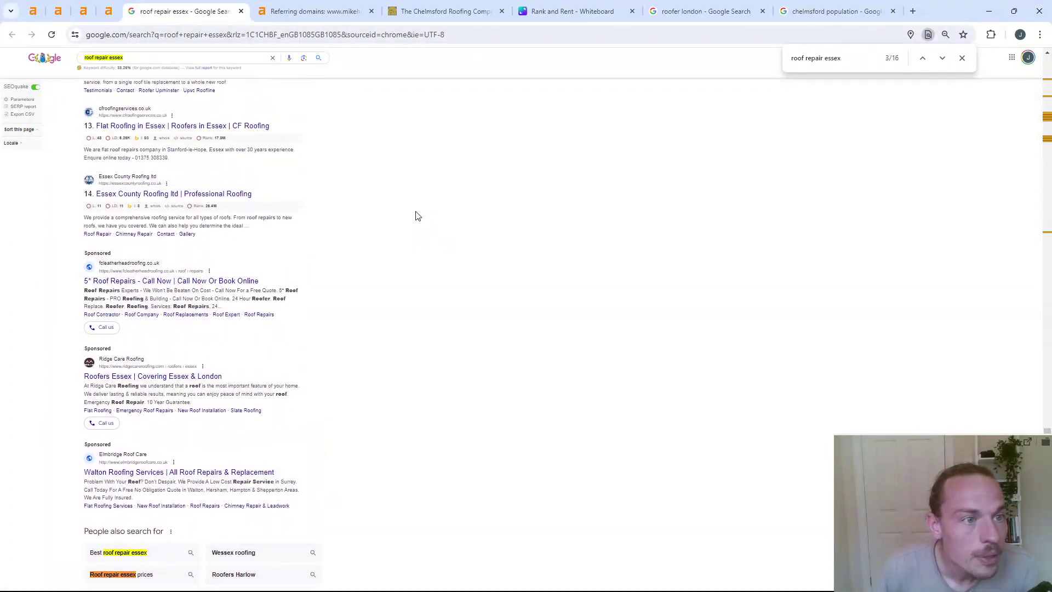
pyautogui.scroll(5, 415, 216)
pyautogui.scroll(5, 329, 222)
pyautogui.scroll(5, 287, 231)
pyautogui.scroll(2, 255, 234)
pyautogui.scroll(5, 258, 224)
pyautogui.scroll(8, 395, 222)
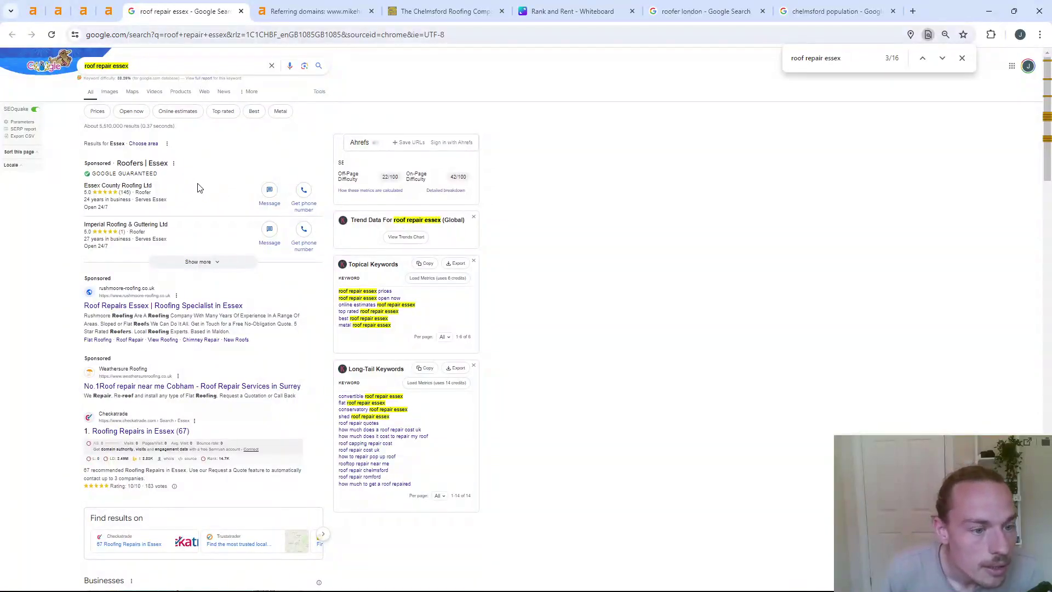
pyautogui.scroll(-5, 215, 197)
pyautogui.scroll(-5, 247, 214)
pyautogui.scroll(-3, 256, 223)
pyautogui.scroll(-2, 255, 223)
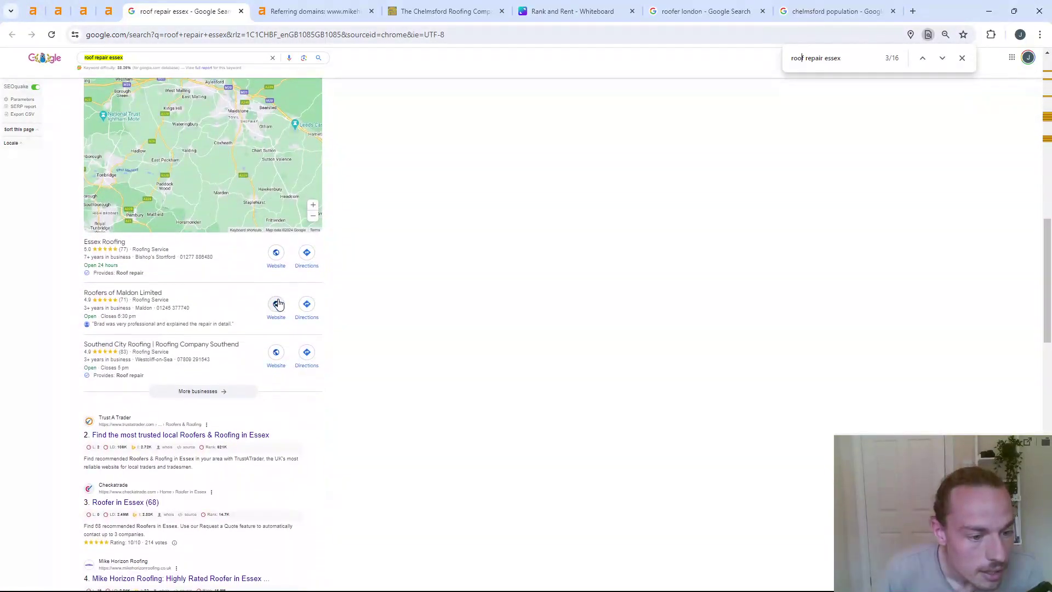
pyautogui.scroll(-3, 278, 304)
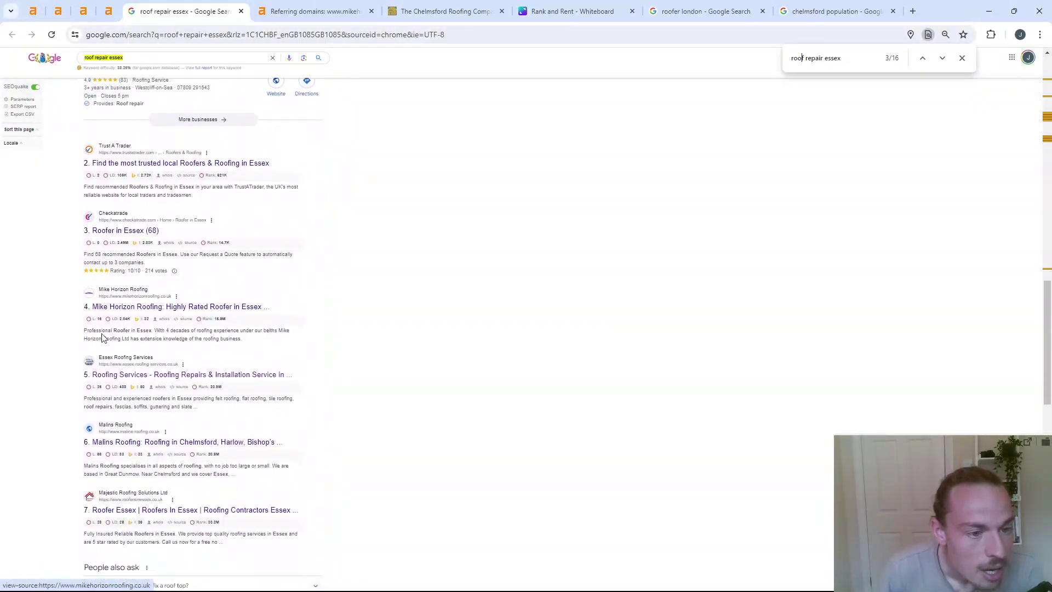
pyautogui.scroll(-1, 103, 328)
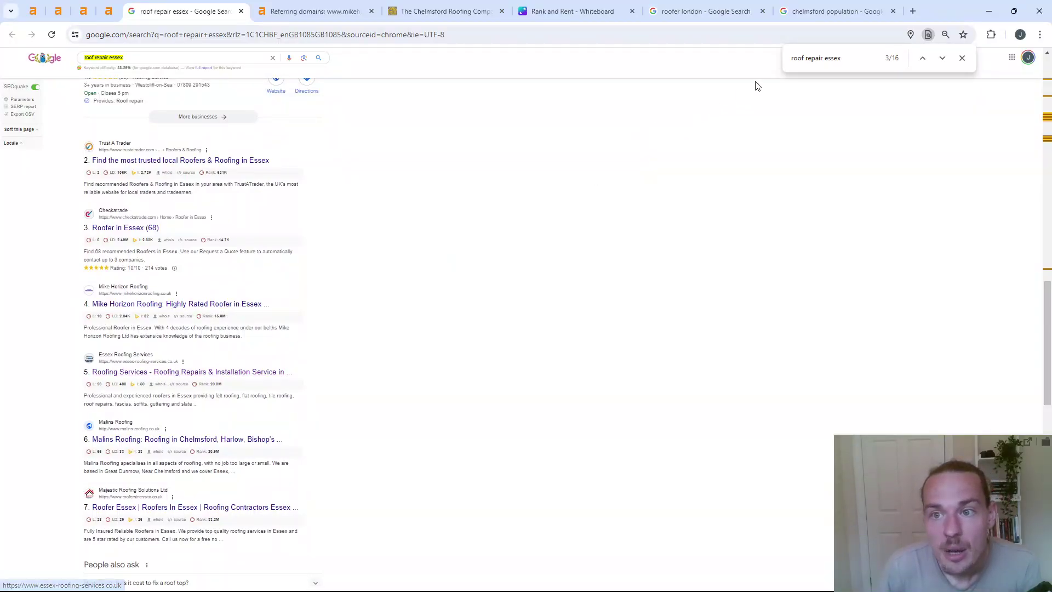
pyautogui.scroll(-2, 216, 384)
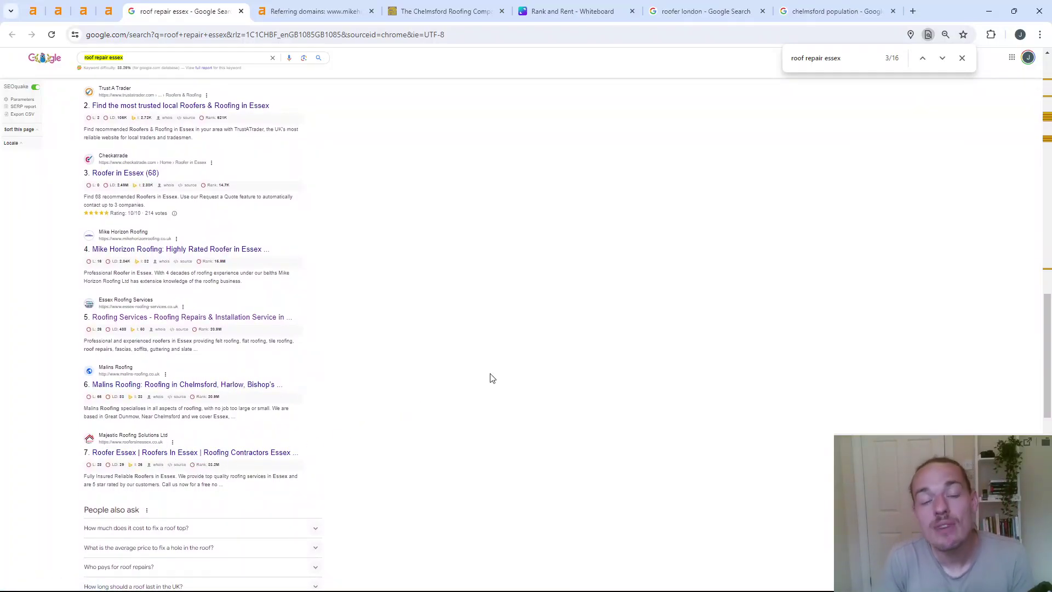
pyautogui.doubleClick(812, 60)
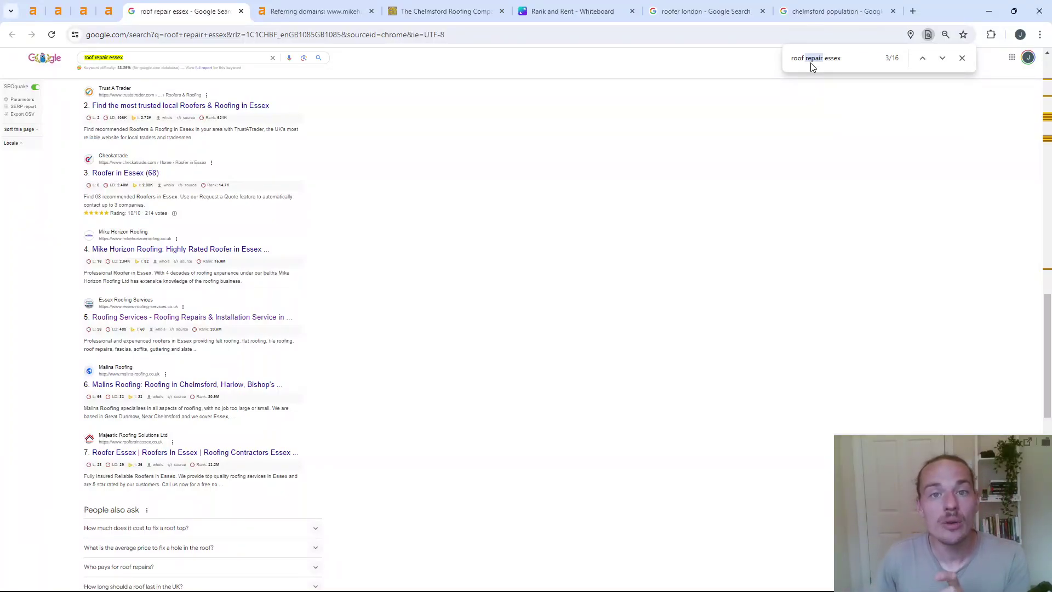
# View Mike Horizon Roofing's homepage, then go back to the roof repair essex results
pyautogui.click(182, 250)
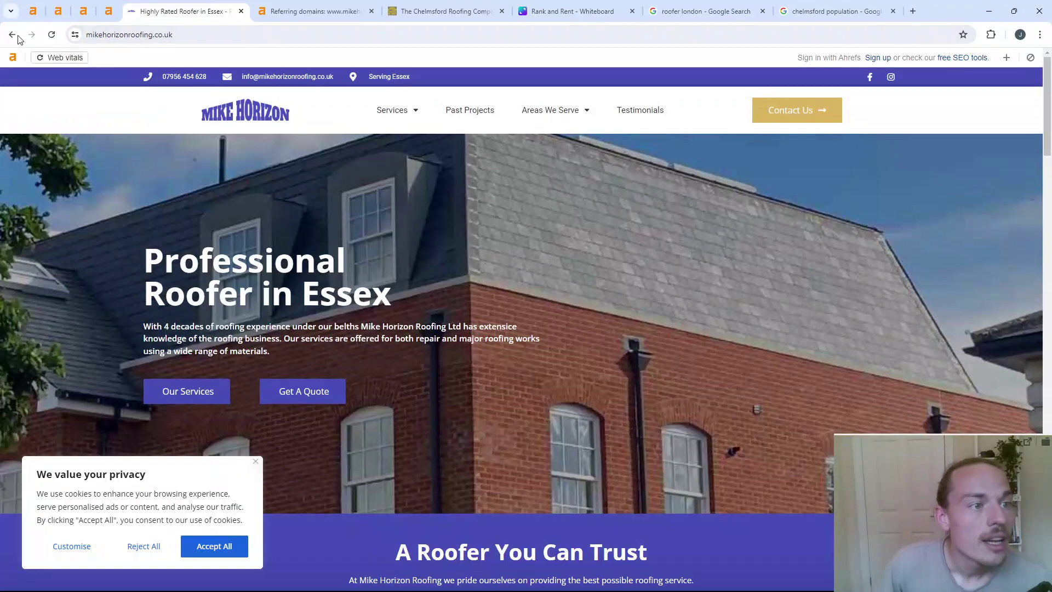
pyautogui.hotkey('alt', 'Left')
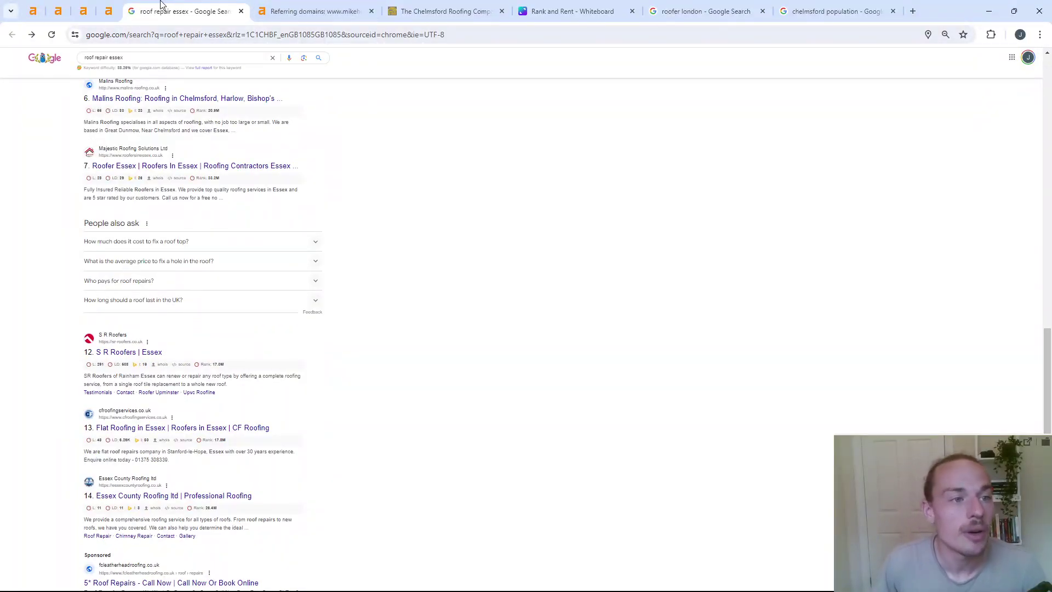
# Revisit the roofer chelmsford SERP overview in Ahrefs, then switch to the roofer london Google results
pyautogui.click(109, 9)
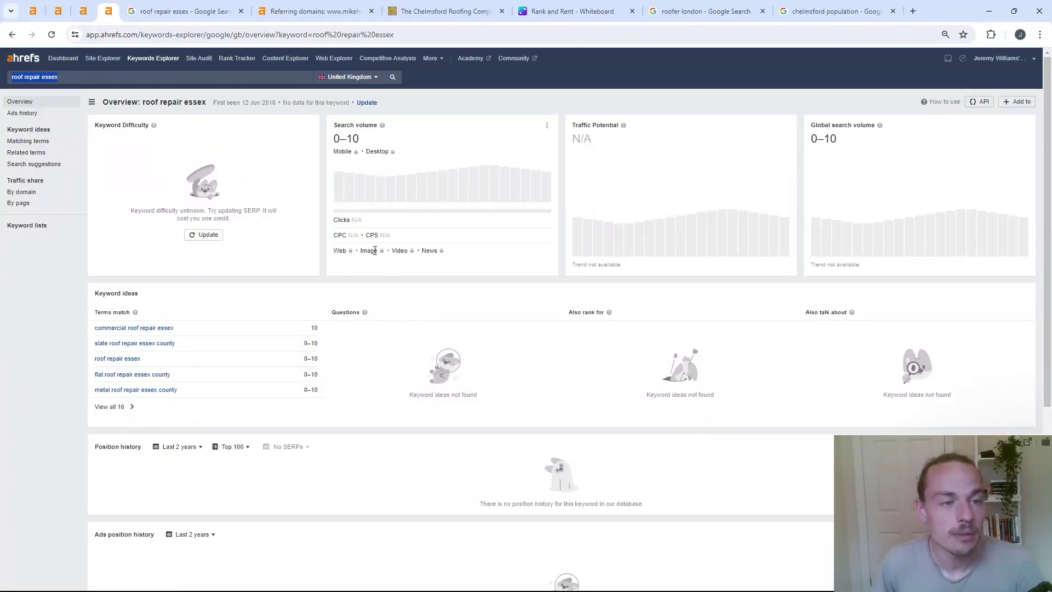
pyautogui.click(83, 11)
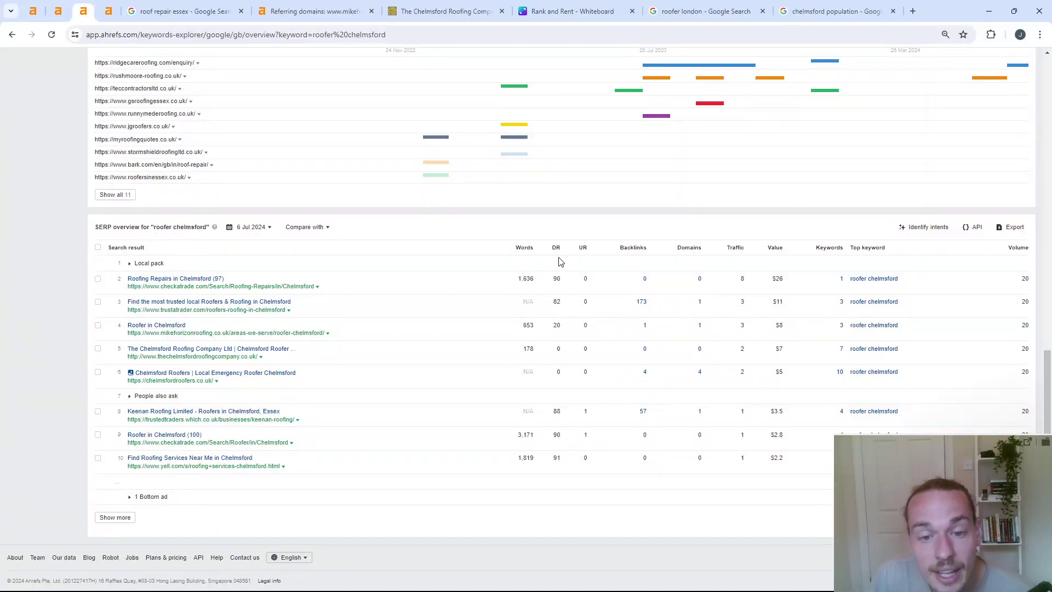
pyautogui.doubleClick(583, 247)
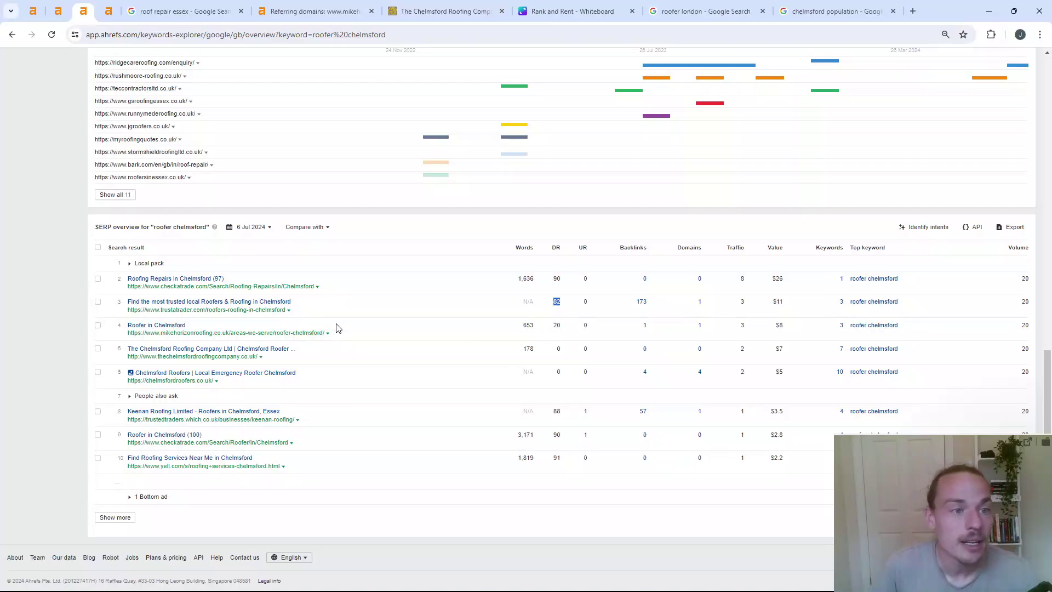
pyautogui.scroll(5, 238, 205)
pyautogui.scroll(5, 165, 124)
pyautogui.scroll(5, 126, 67)
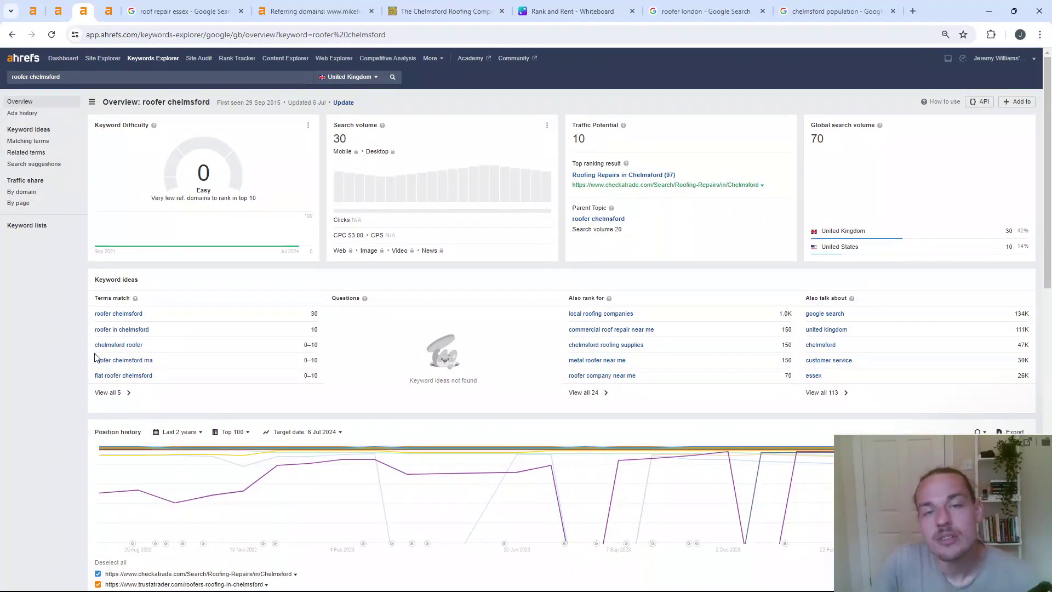
pyautogui.click(830, 11)
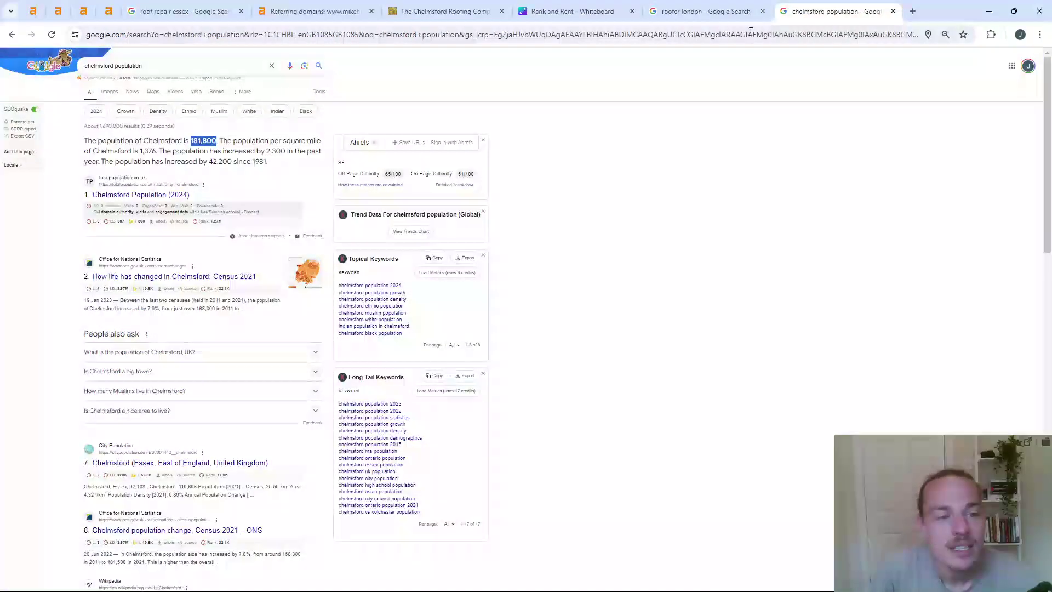
pyautogui.click(707, 11)
pyautogui.scroll(-4, 511, 230)
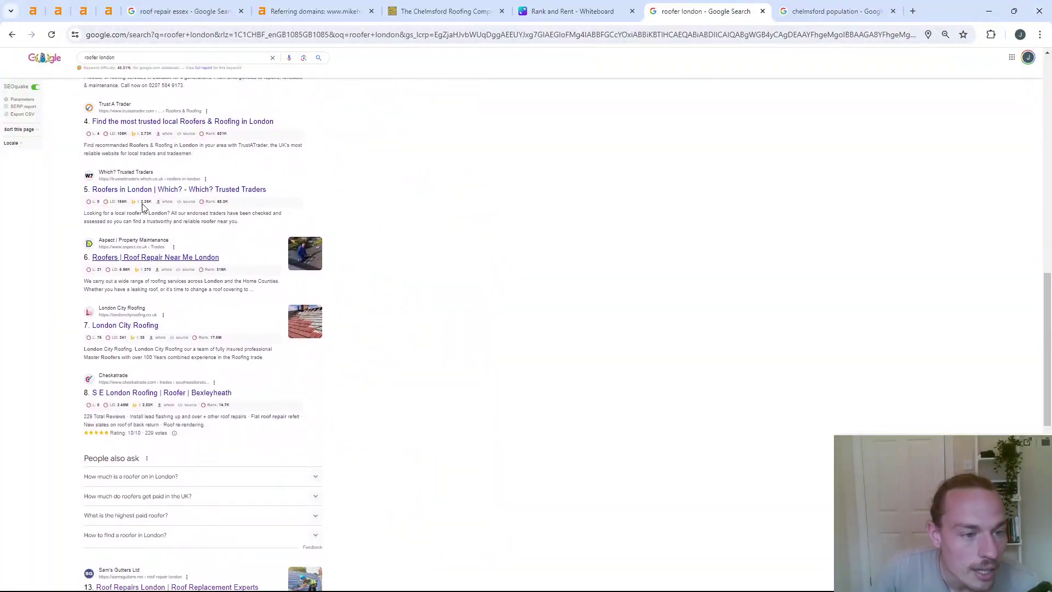
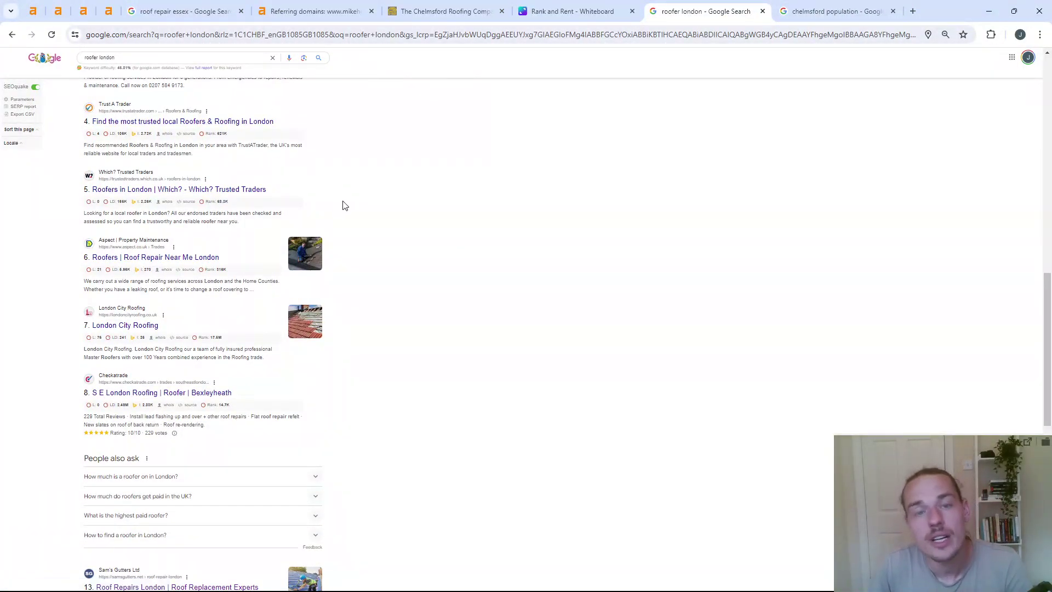
pyautogui.scroll(3, 222, 195)
pyautogui.scroll(3, 222, 196)
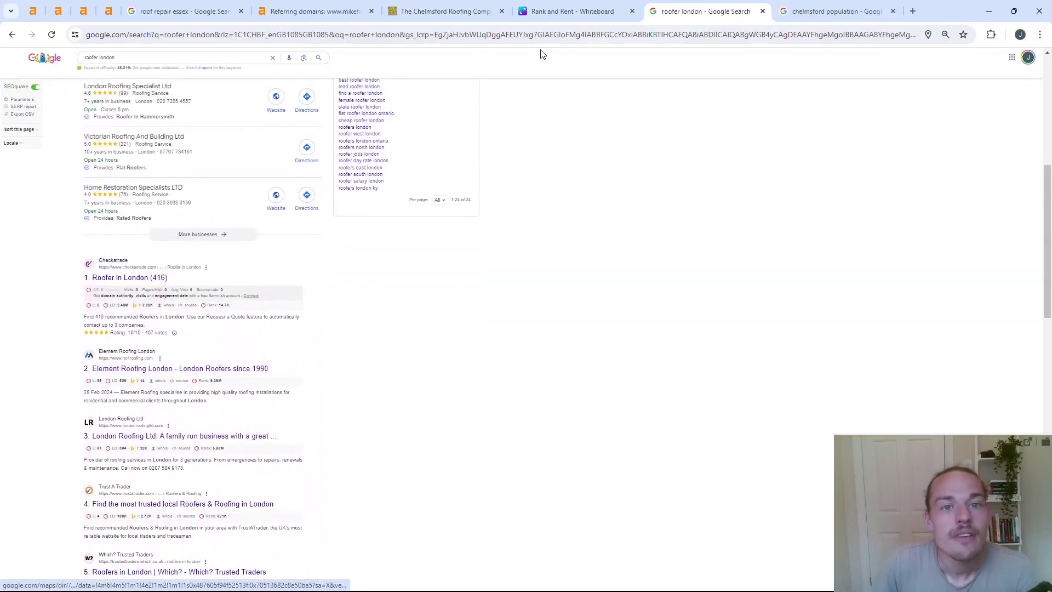
# Switch to the Google results for 'roof repair essex' to find Mike Horizon Roofing
pyautogui.click(176, 10)
pyautogui.scroll(5, 287, 189)
pyautogui.scroll(4, 239, 271)
pyautogui.scroll(-3, 189, 329)
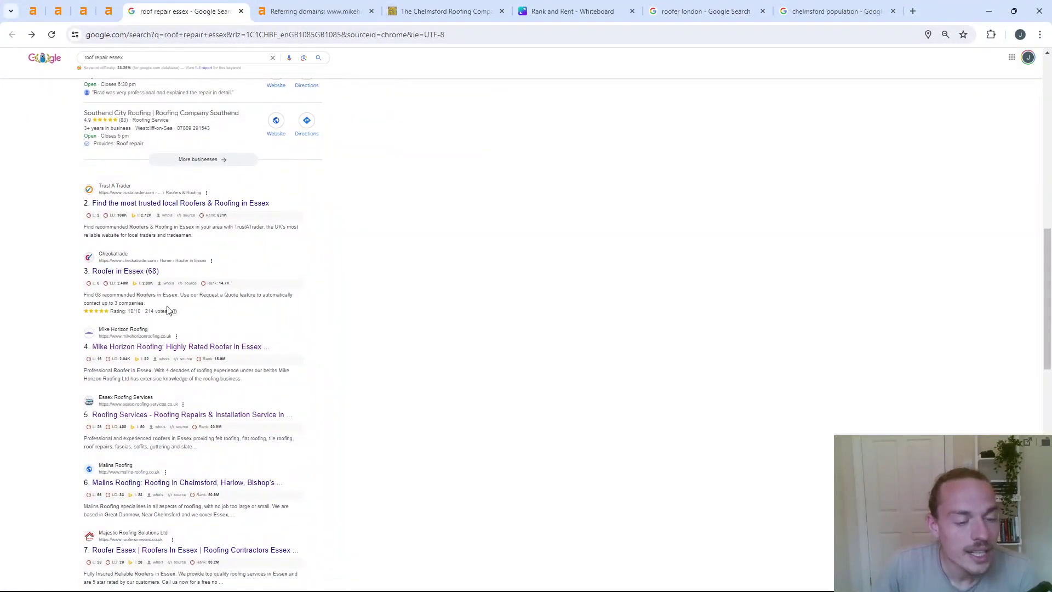
pyautogui.scroll(-2, 183, 310)
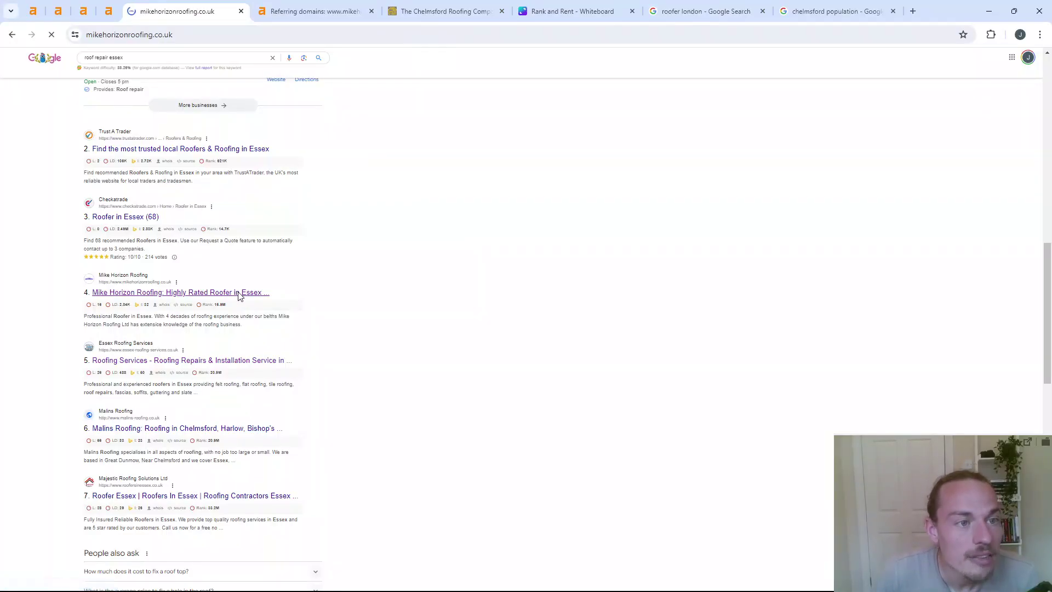
pyautogui.scroll(-5, 251, 229)
pyautogui.scroll(-4, 251, 232)
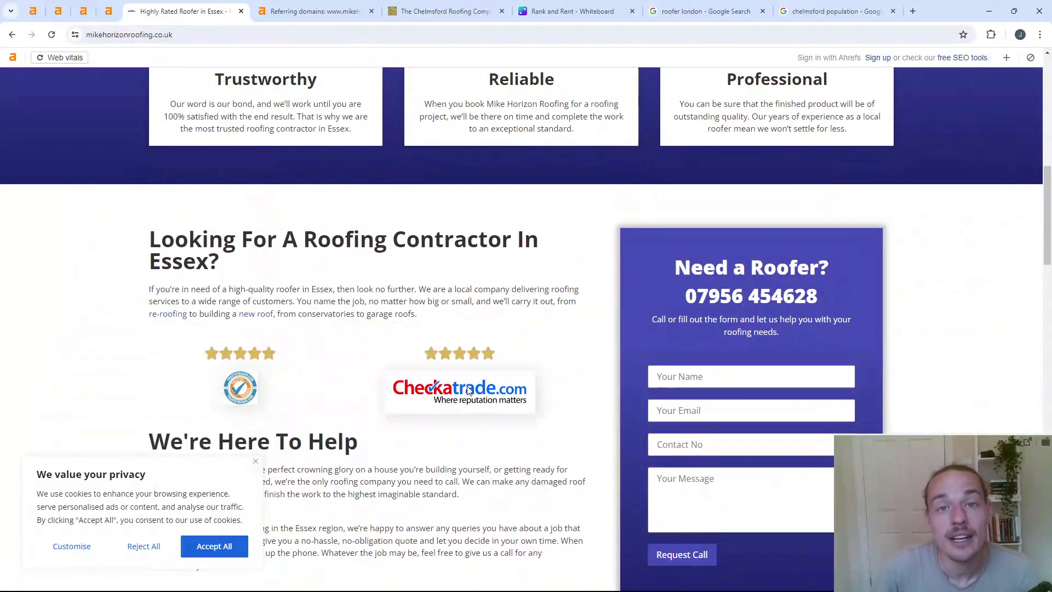
pyautogui.scroll(10, 469, 389)
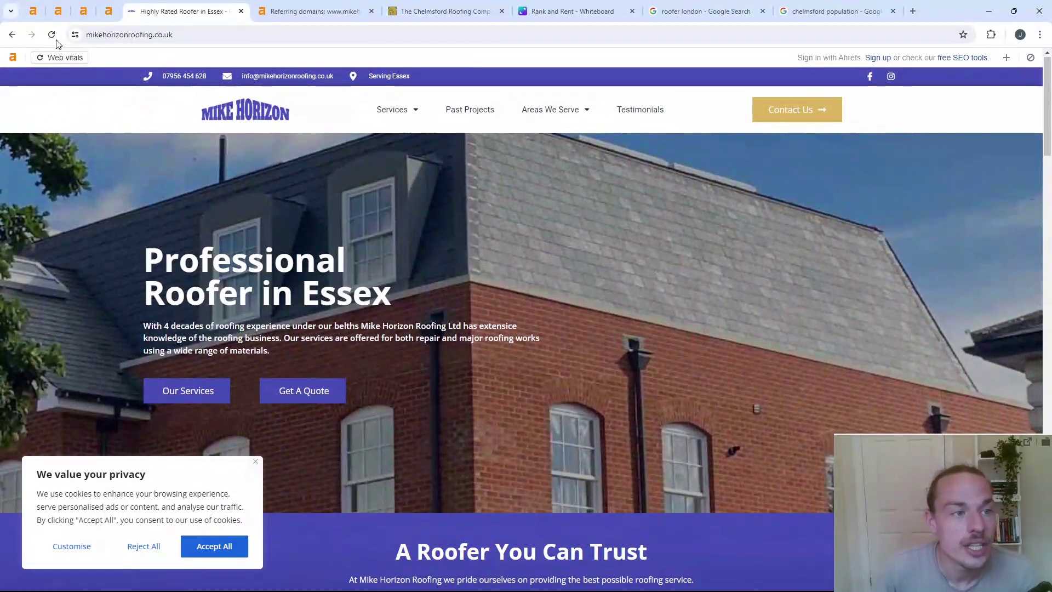
# Back on the 'roof repair essex' results, copy the Essex Roofing Services link for Ahrefs
pyautogui.click(11, 34)
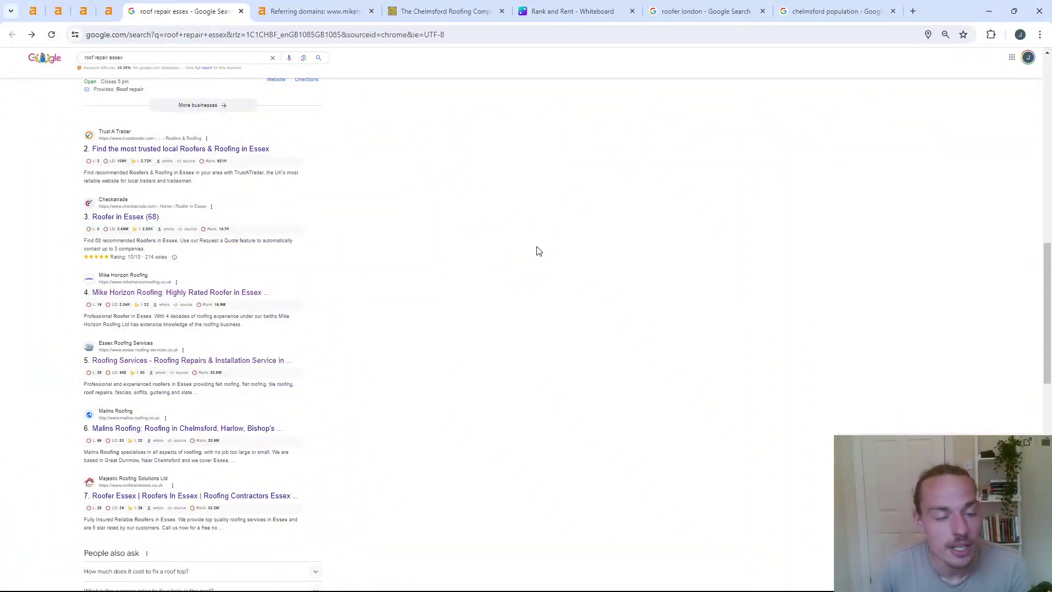
pyautogui.scroll(-2, 518, 230)
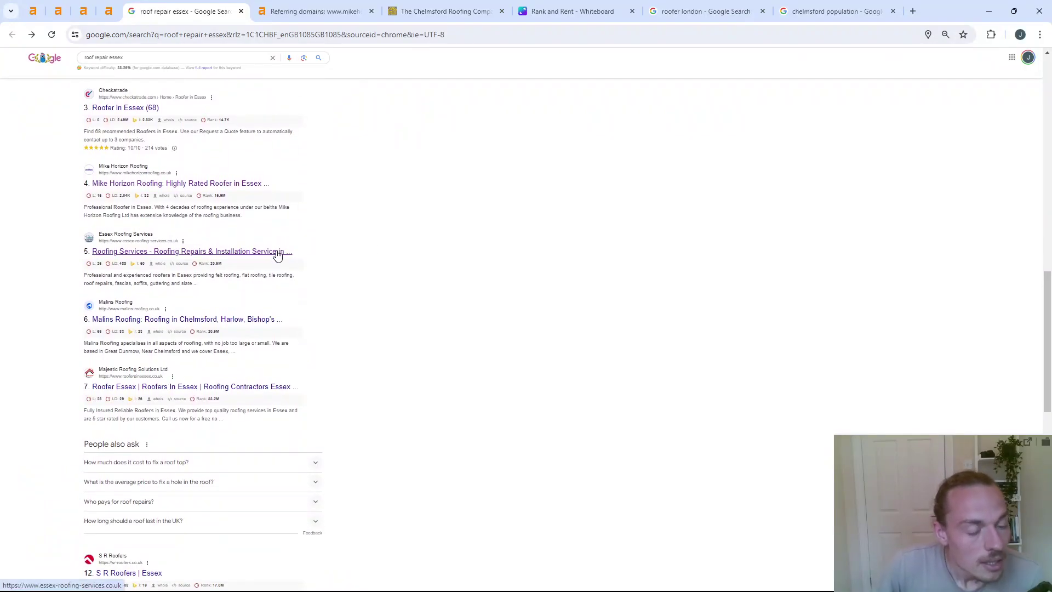
pyautogui.rightClick(258, 252)
pyautogui.click(320, 333)
pyautogui.click(56, 11)
# Open Ahrefs Site Explorer, cross-checking the 'roof repair essex' keyword overview and Google results
pyautogui.click(57, 10)
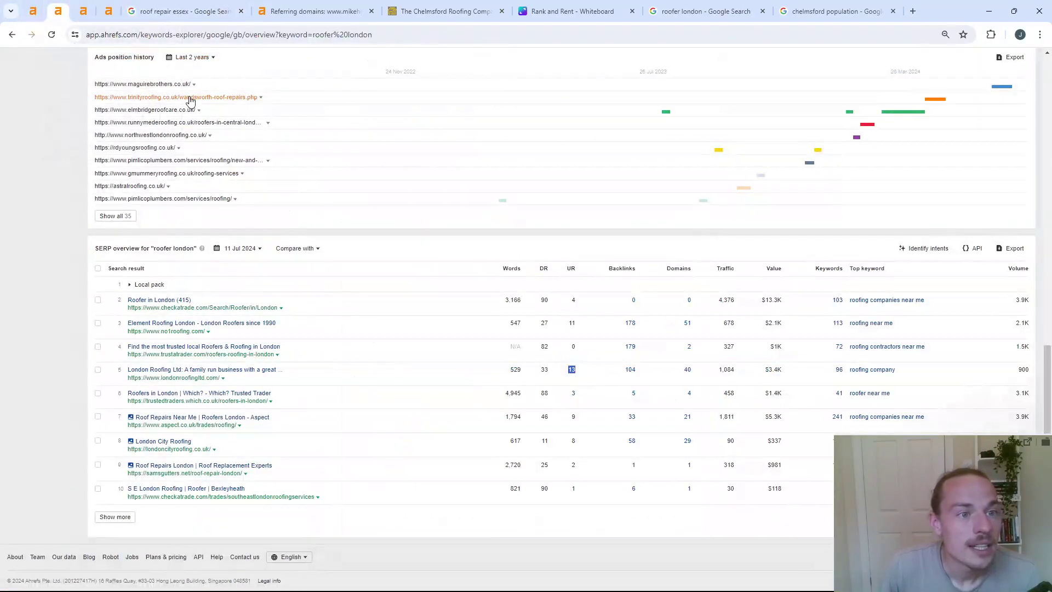
pyautogui.click(103, 57)
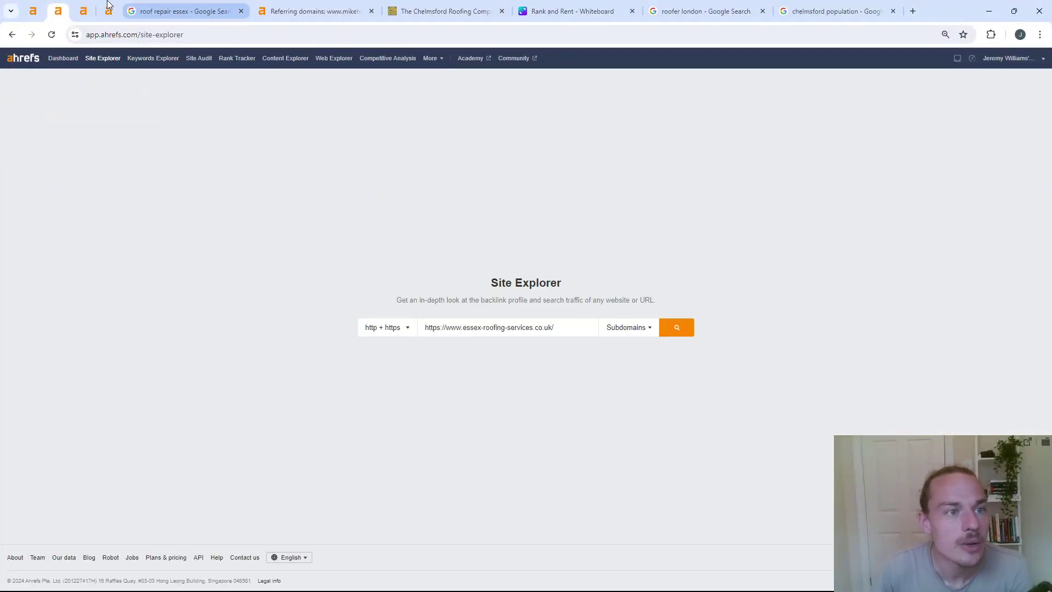
pyautogui.click(108, 11)
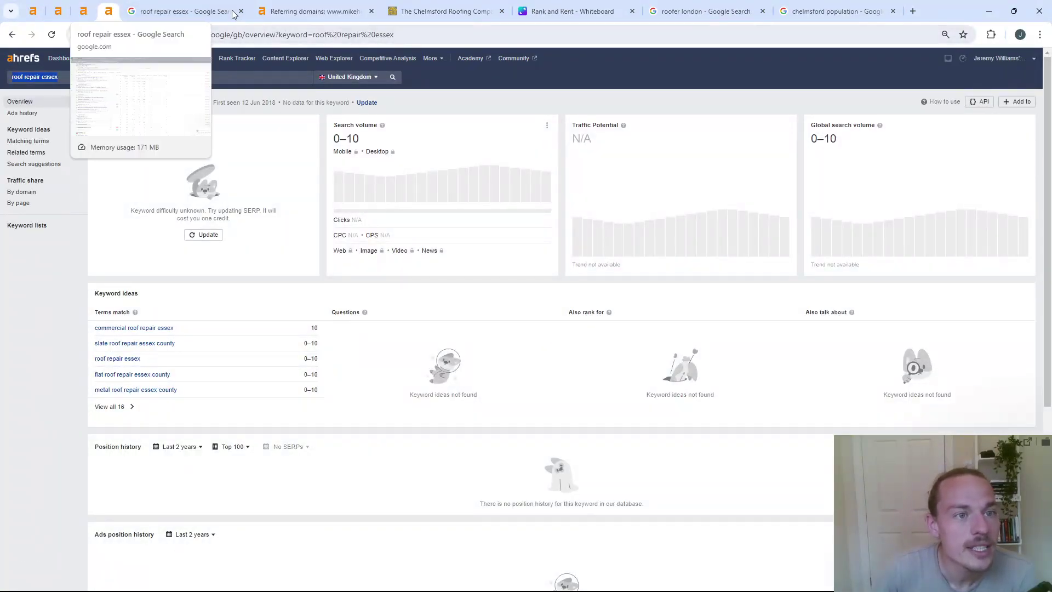
pyautogui.click(177, 10)
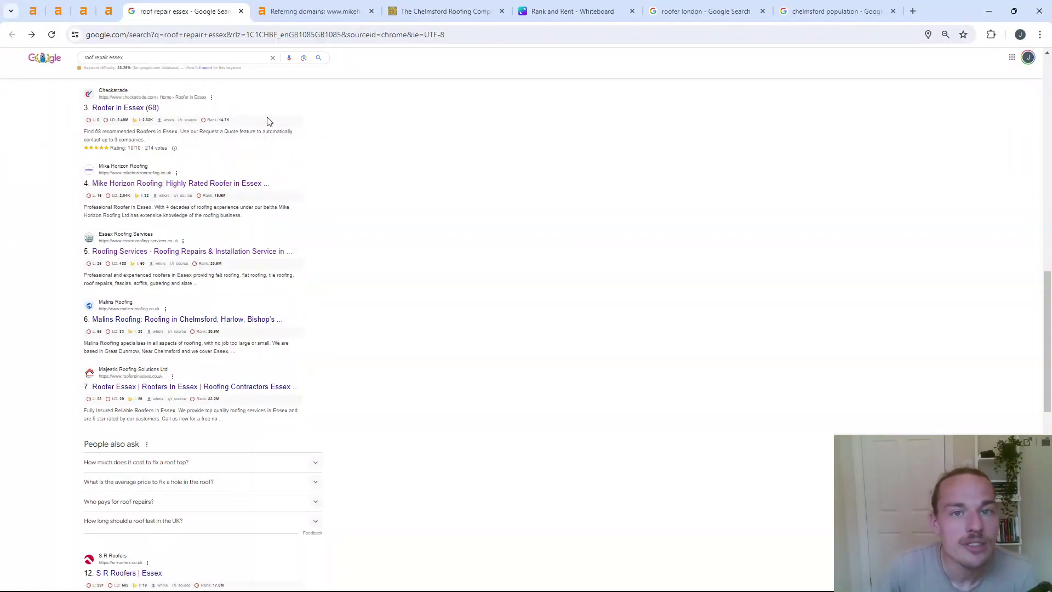
pyautogui.click(84, 11)
pyautogui.click(109, 10)
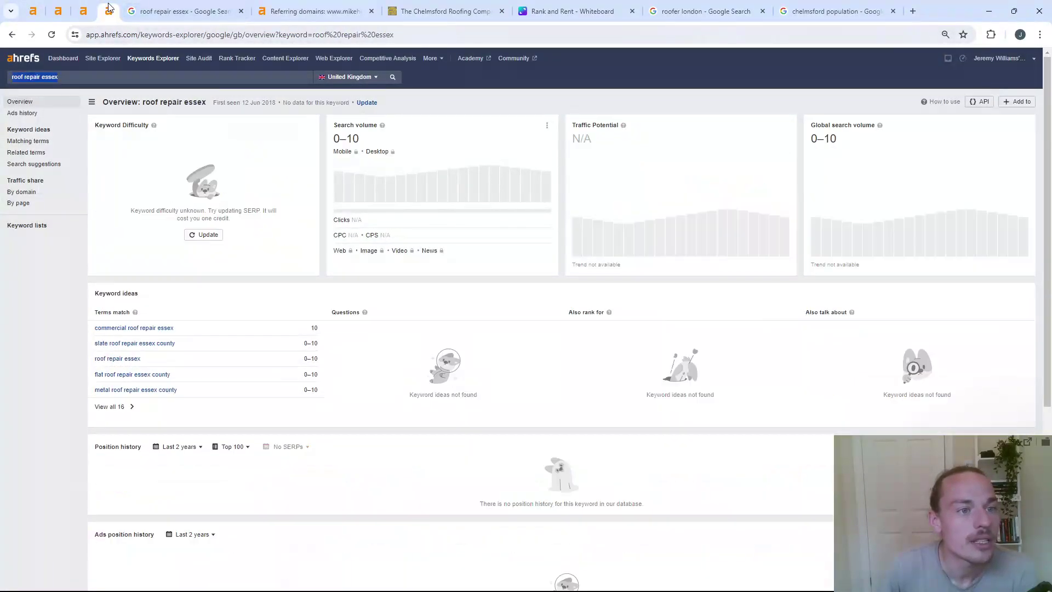
pyautogui.click(57, 11)
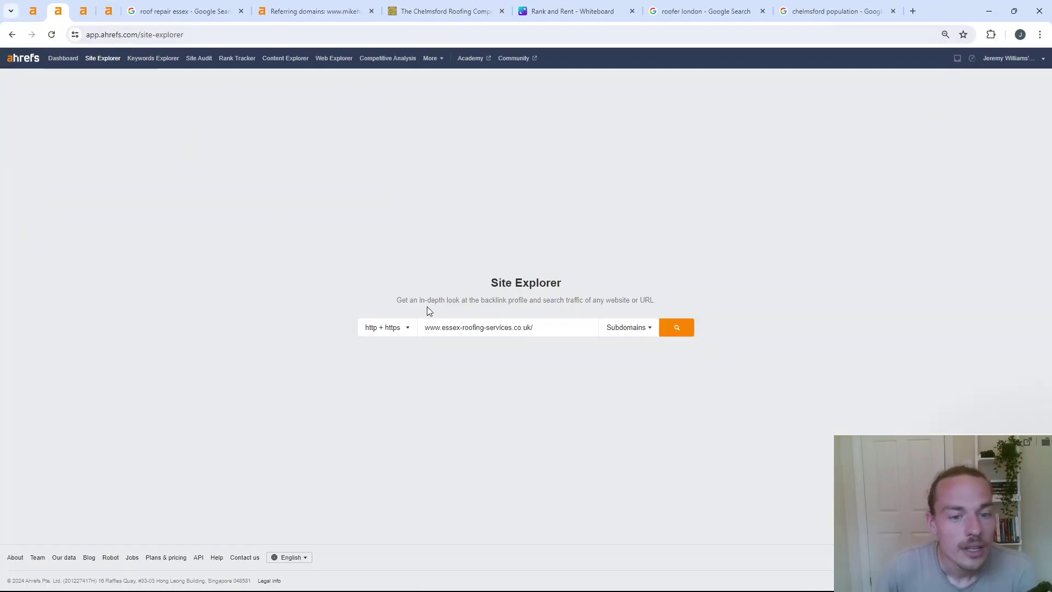
pyautogui.click(674, 327)
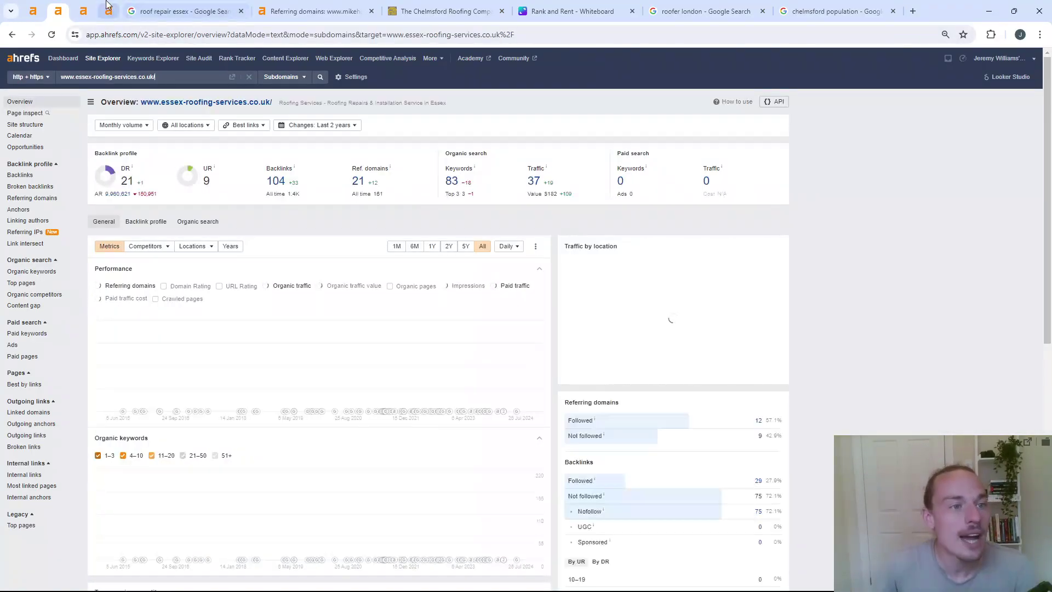
pyautogui.click(108, 11)
pyautogui.scroll(-5, 272, 387)
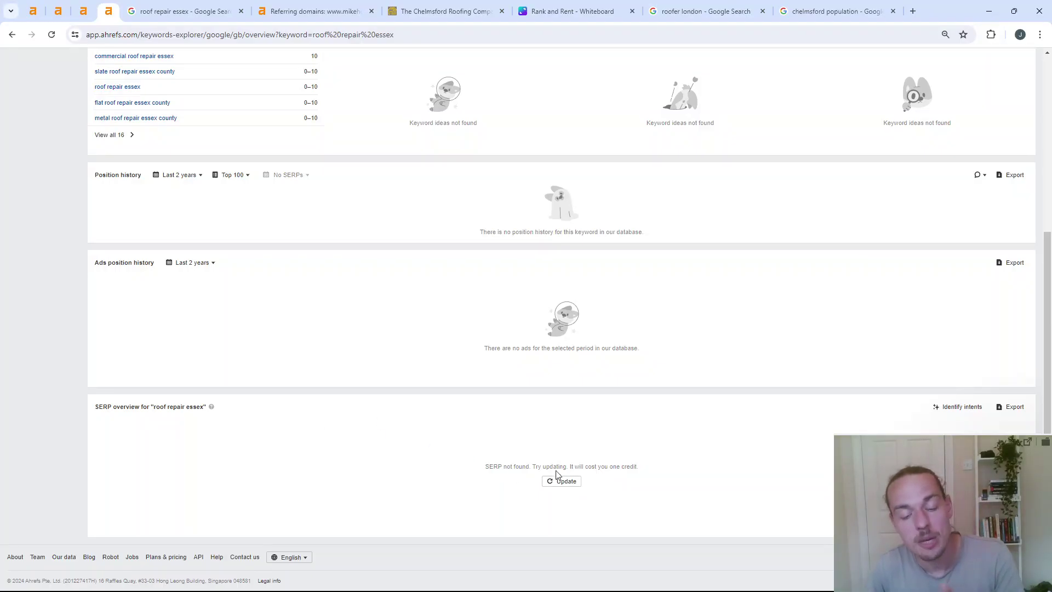
pyautogui.click(83, 10)
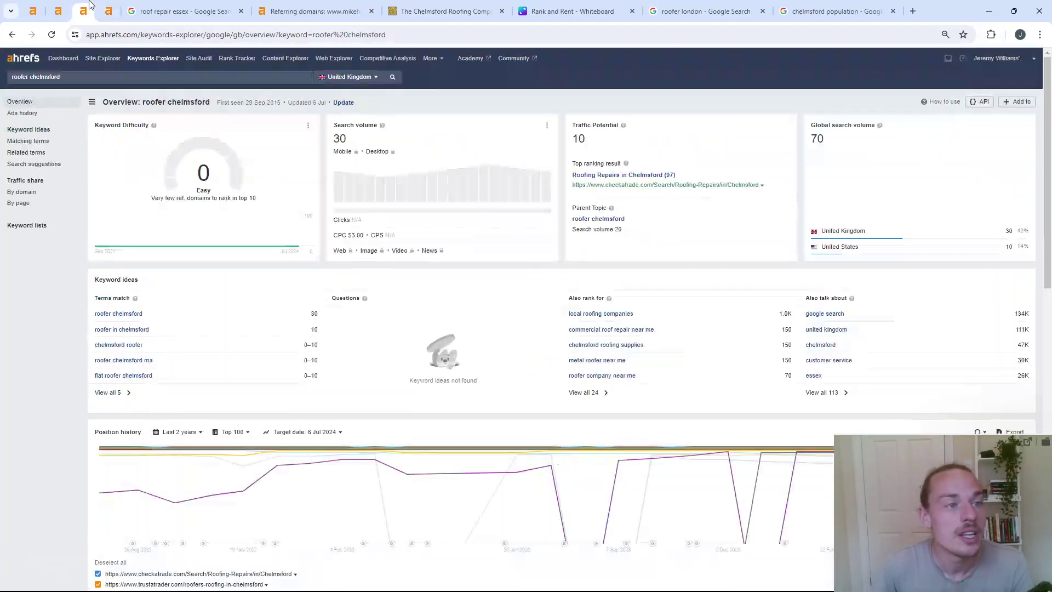
pyautogui.click(58, 10)
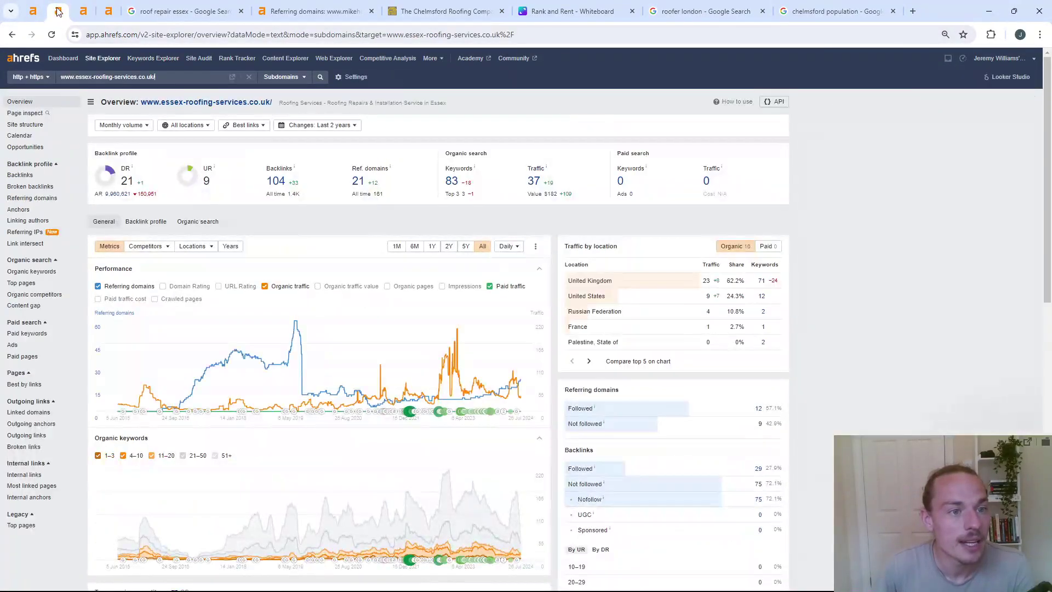